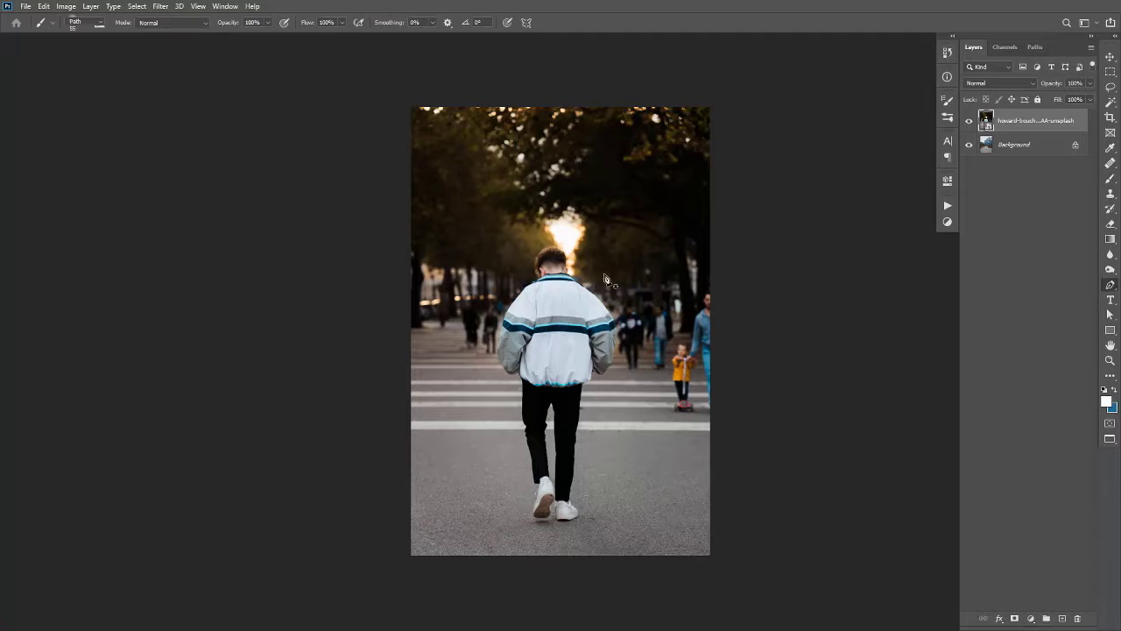
# - Switch to the Pen tool and zoom in on the man's shoes and legs
pyautogui.press('p')
pyautogui.scroll(6, 549, 476)
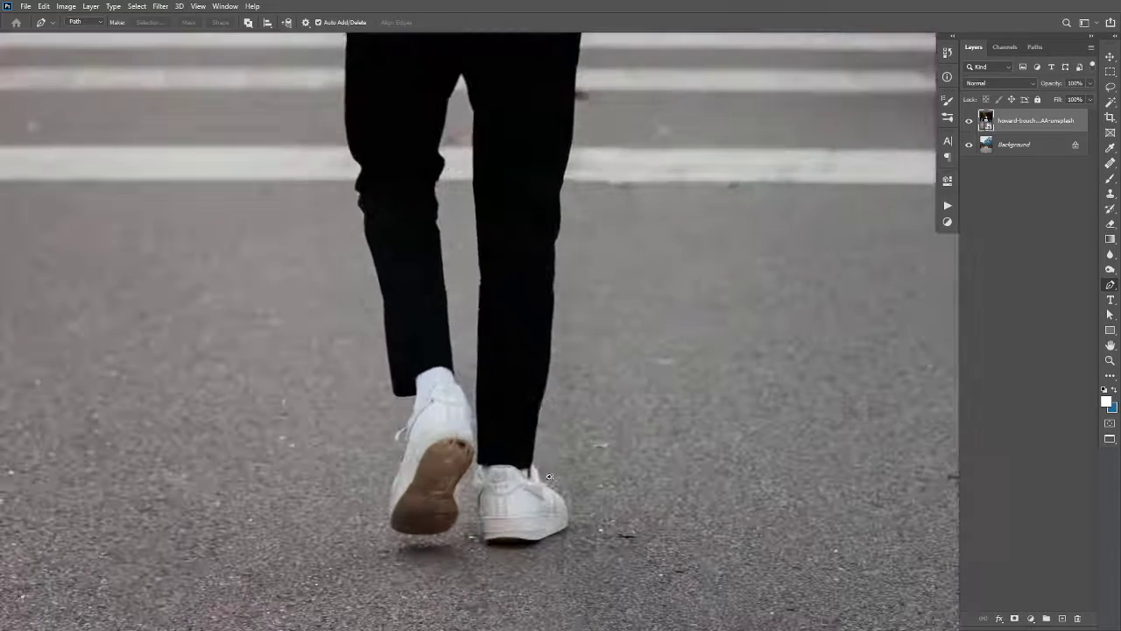
# - Trace the pen path from the shoe edge up the right trouser leg and jacket to the ear
pyautogui.click(536, 462)
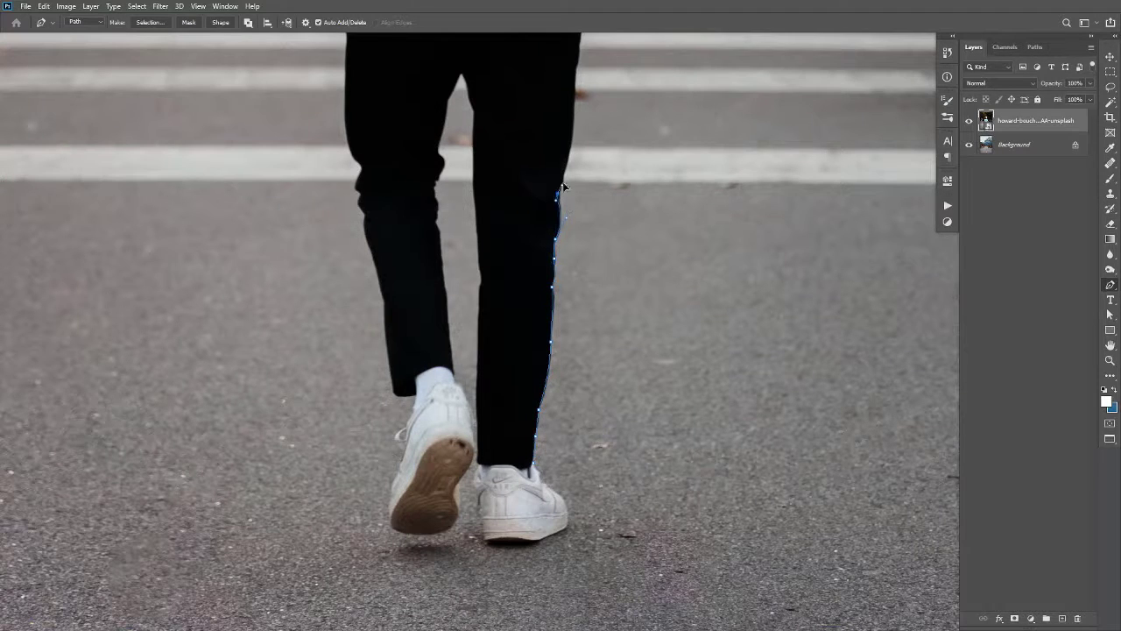
pyautogui.scroll(3, 573, 167)
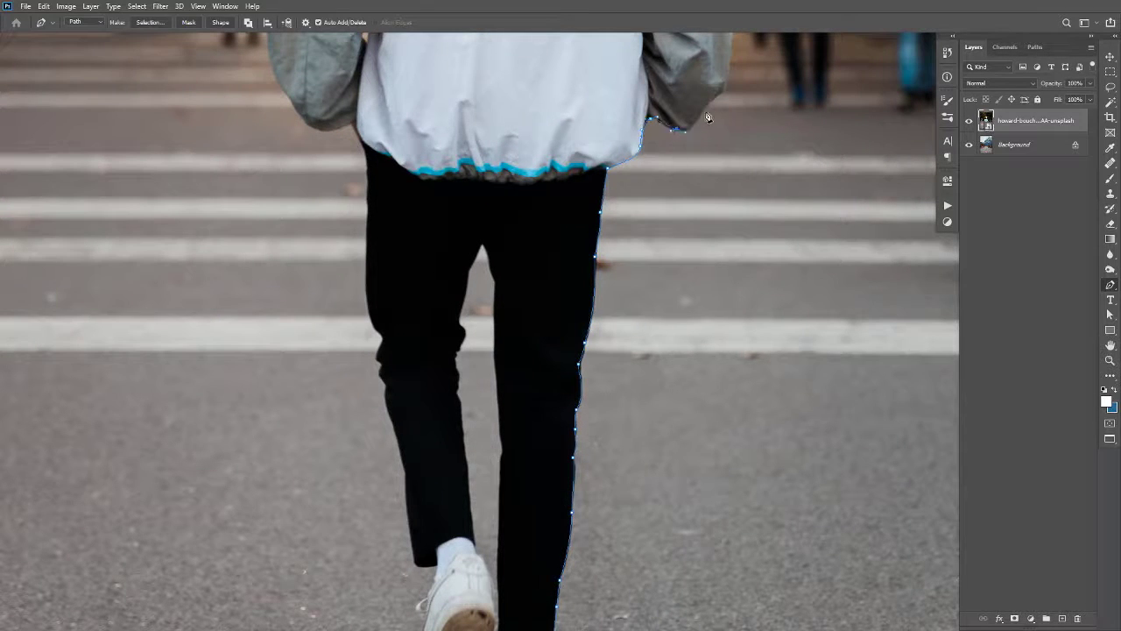
pyautogui.moveTo(728, 101); pyautogui.dragTo(716, 249)
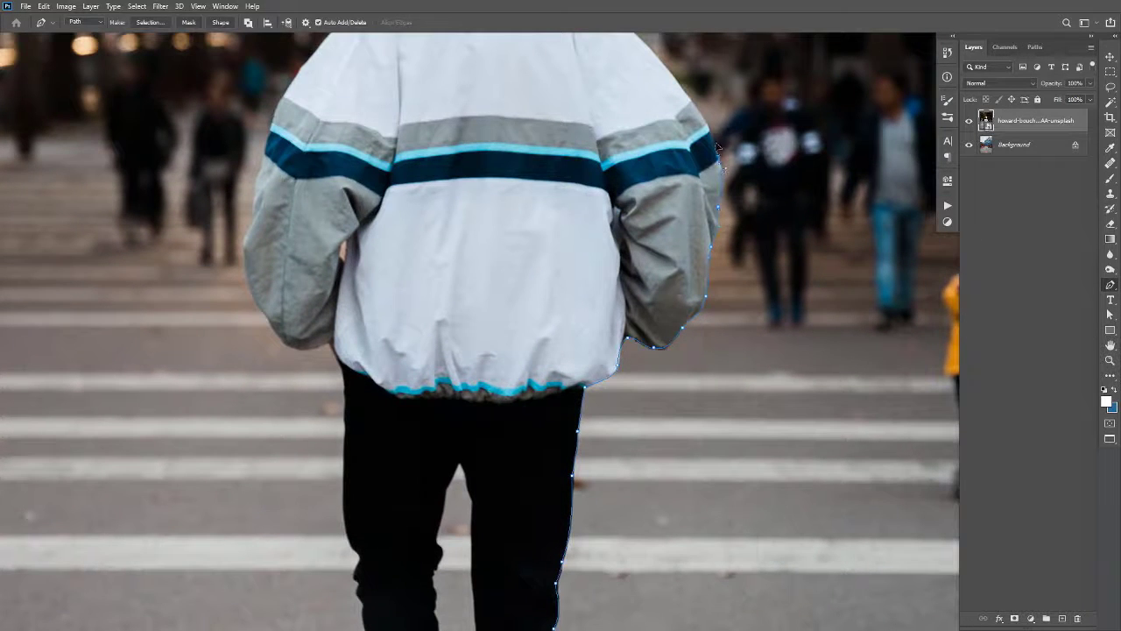
pyautogui.scroll(3, 682, 90)
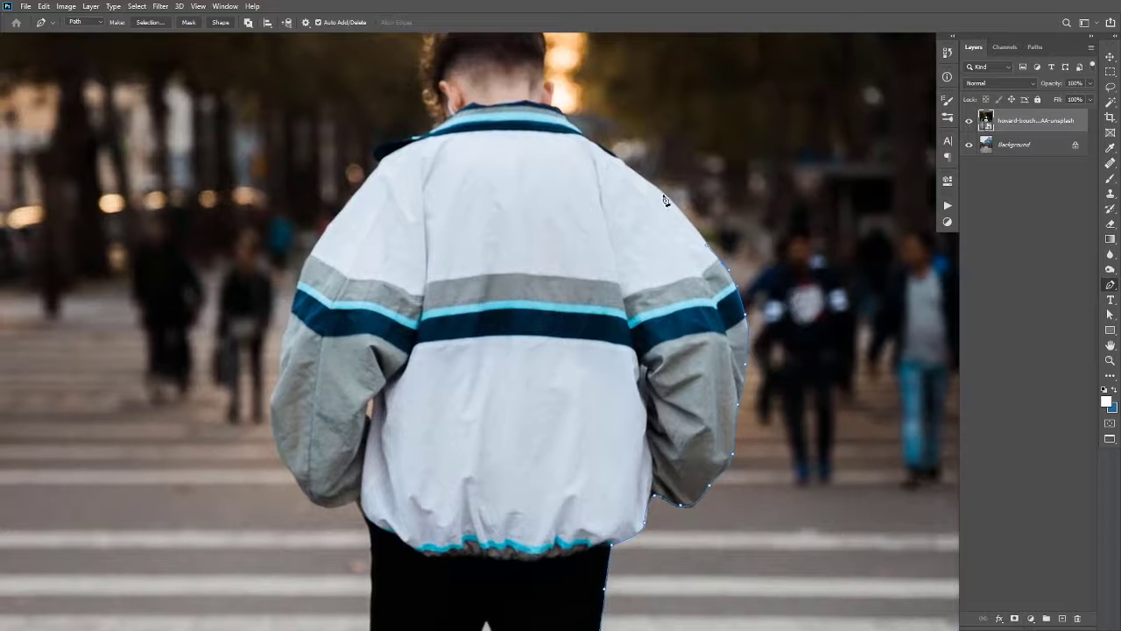
pyautogui.scroll(1, 674, 196)
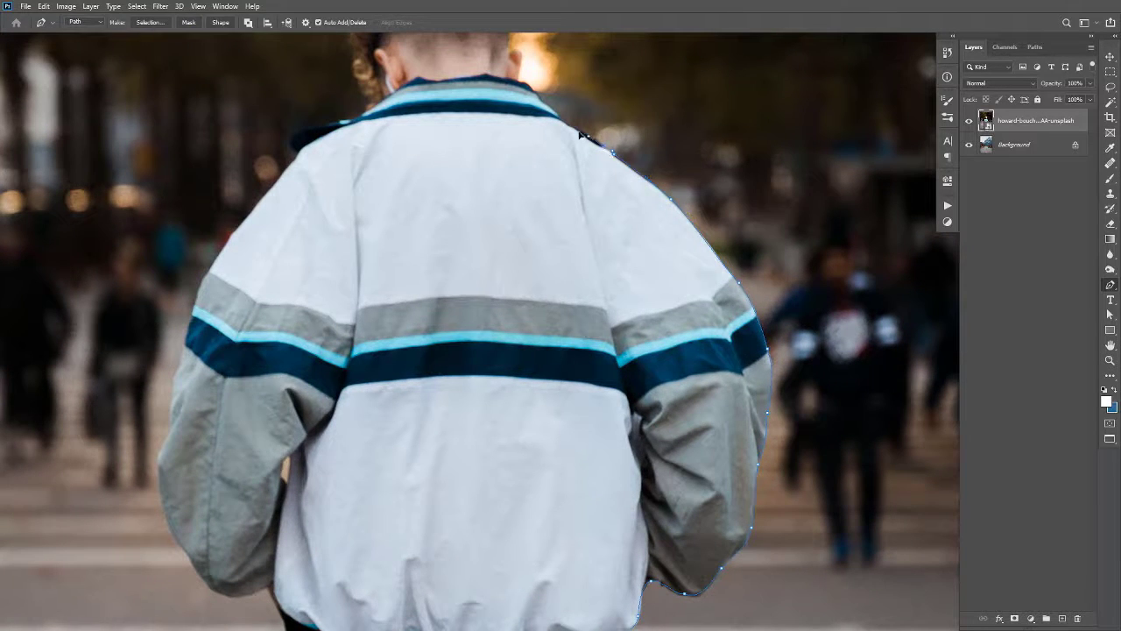
pyautogui.scroll(2, 543, 96)
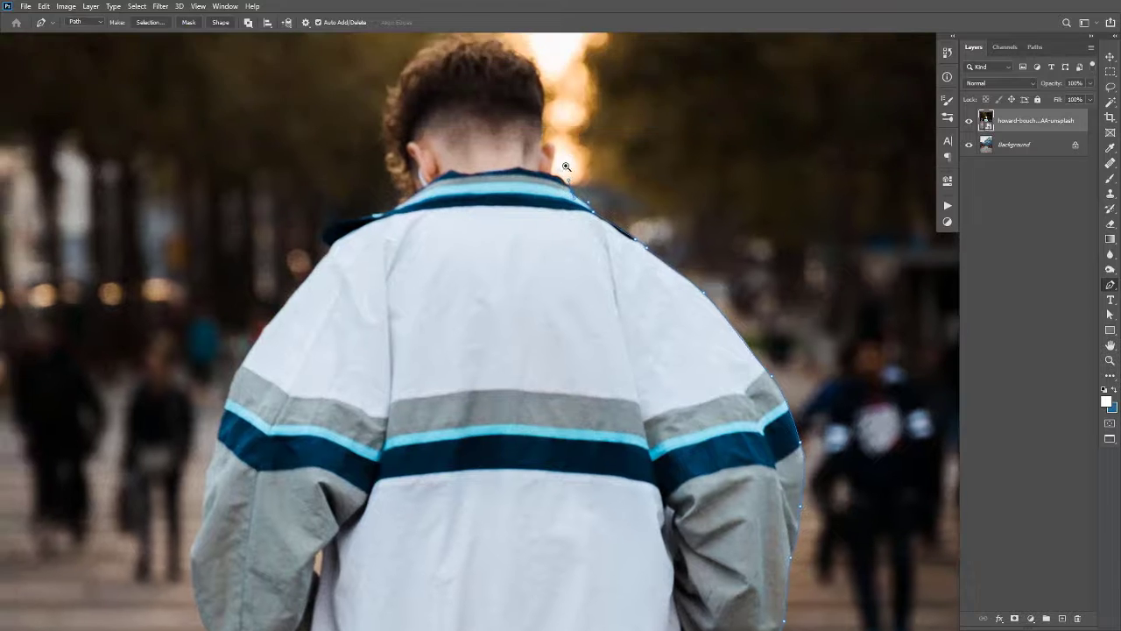
pyautogui.scroll(1, 553, 185)
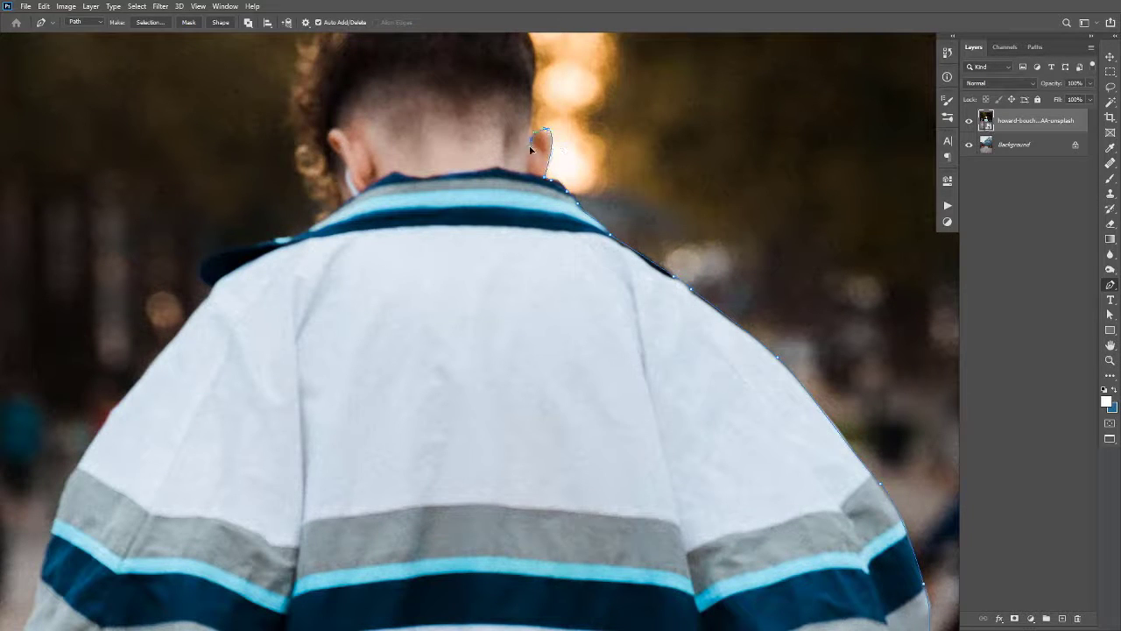
# - Extend the path around the hair, left sleeve and jacket hem, then down the left trouser leg
pyautogui.moveTo(535, 79)
pyautogui.mouseDown()
pyautogui.moveTo(570, 225)
pyautogui.moveTo(584, 224)
pyautogui.mouseUp()
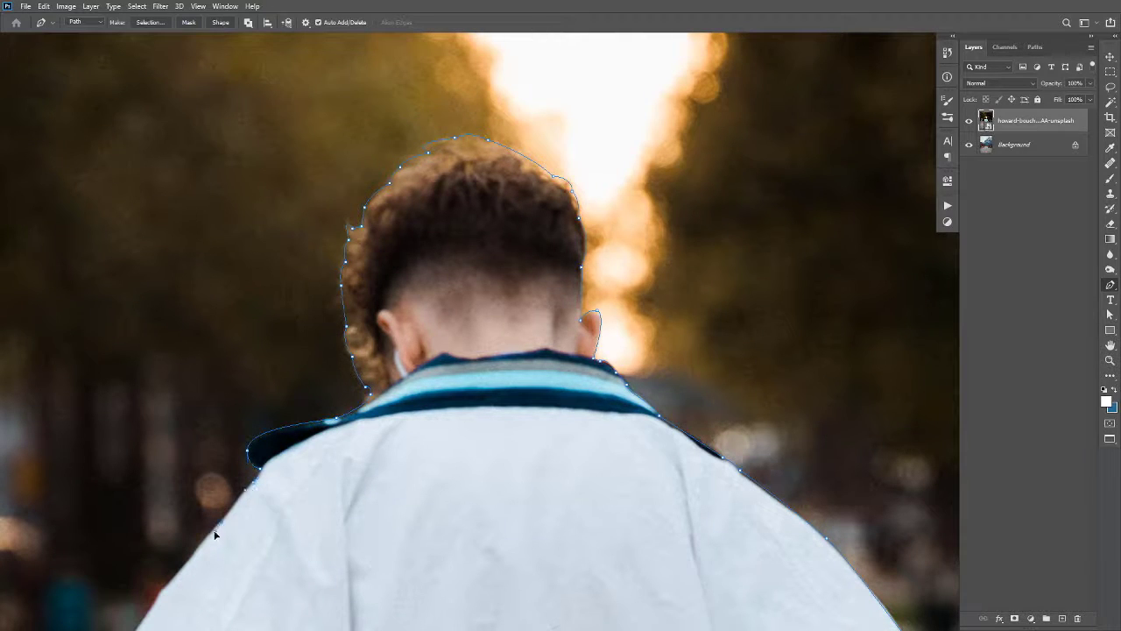
pyautogui.moveTo(215, 534)
pyautogui.mouseDown()
pyautogui.moveTo(275, 526)
pyautogui.moveTo(358, 342)
pyautogui.mouseUp()
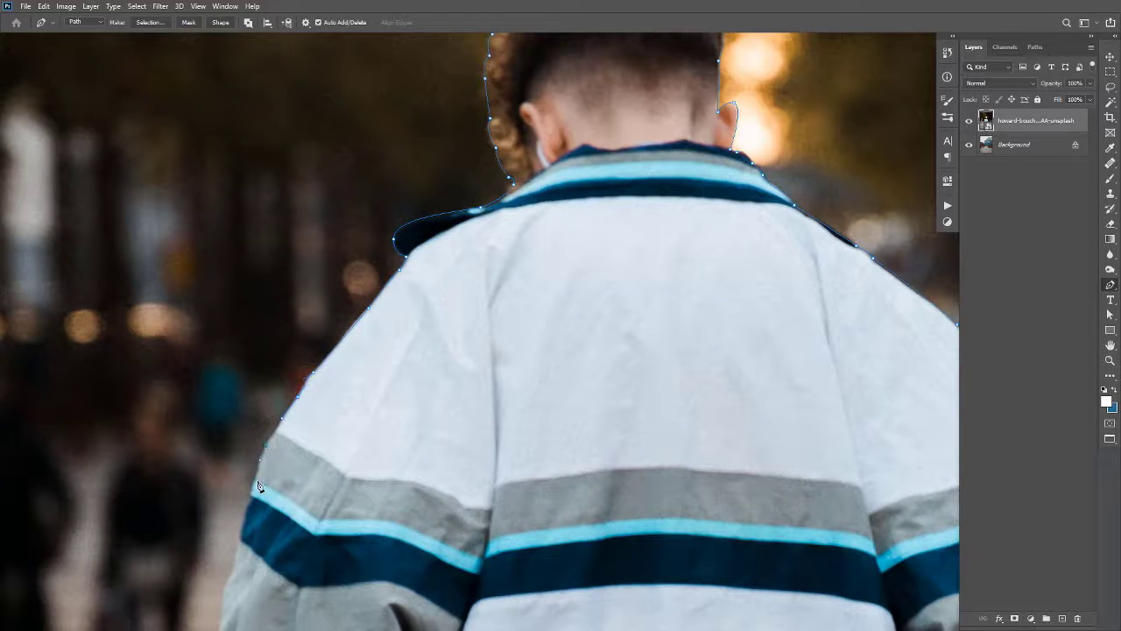
pyautogui.moveTo(264, 579); pyautogui.dragTo(297, 351)
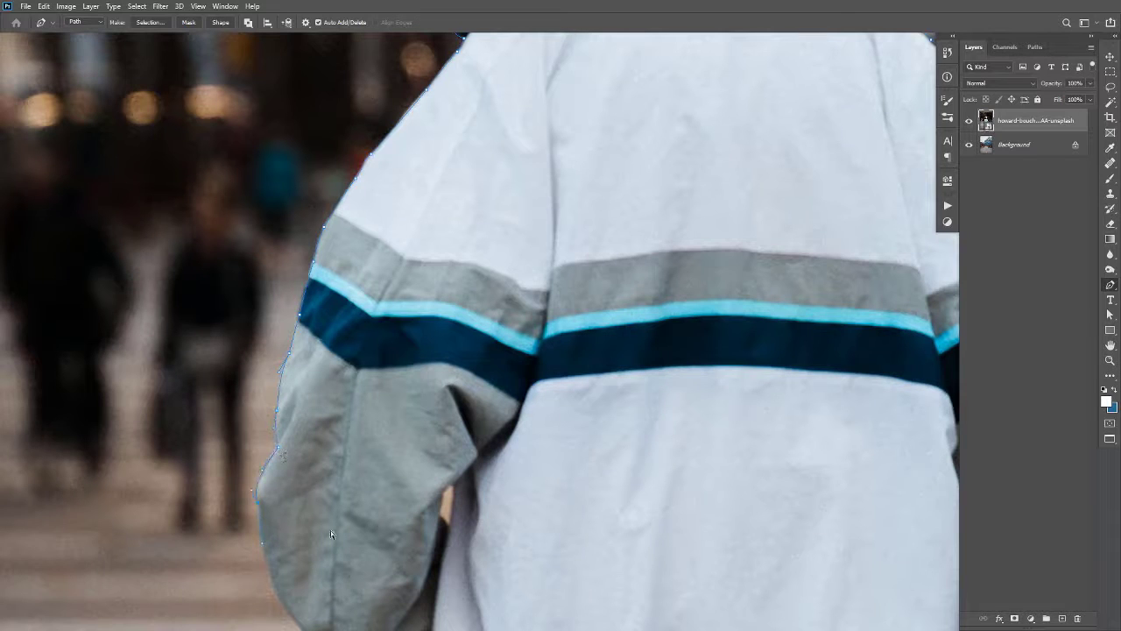
pyautogui.moveTo(331, 533); pyautogui.dragTo(314, 410)
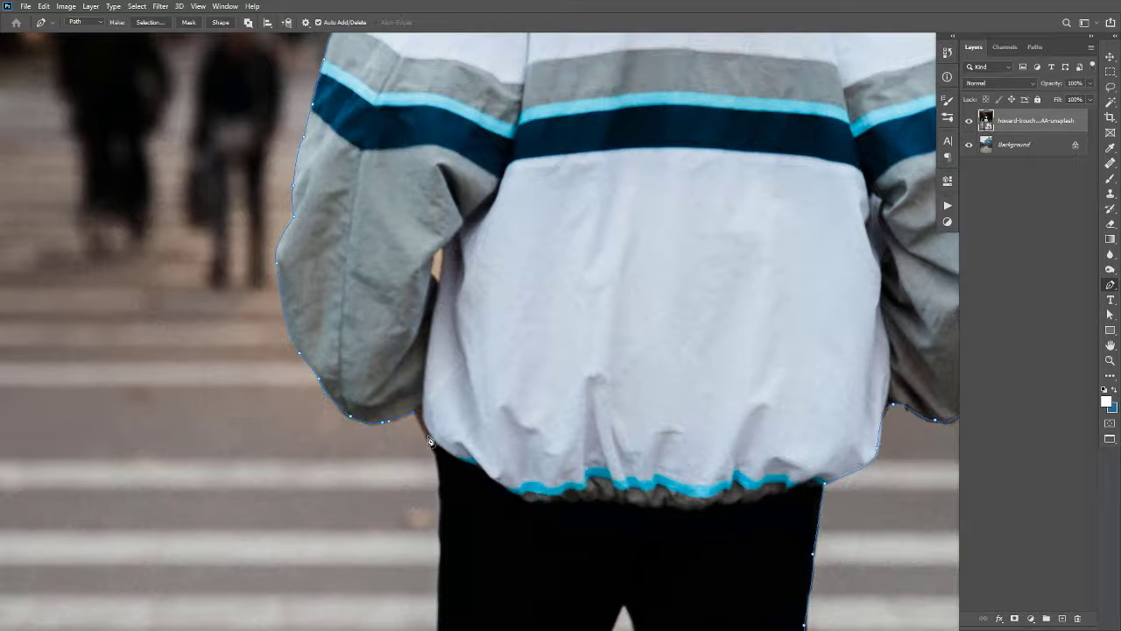
pyautogui.moveTo(454, 546); pyautogui.dragTo(451, 410)
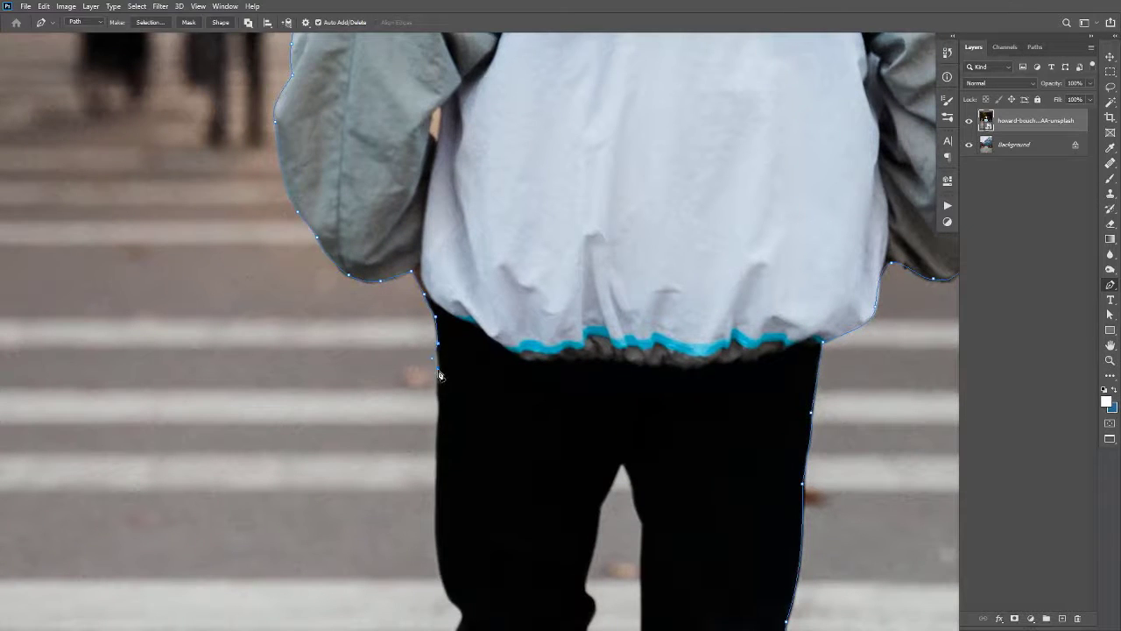
pyautogui.moveTo(463, 513); pyautogui.dragTo(454, 248)
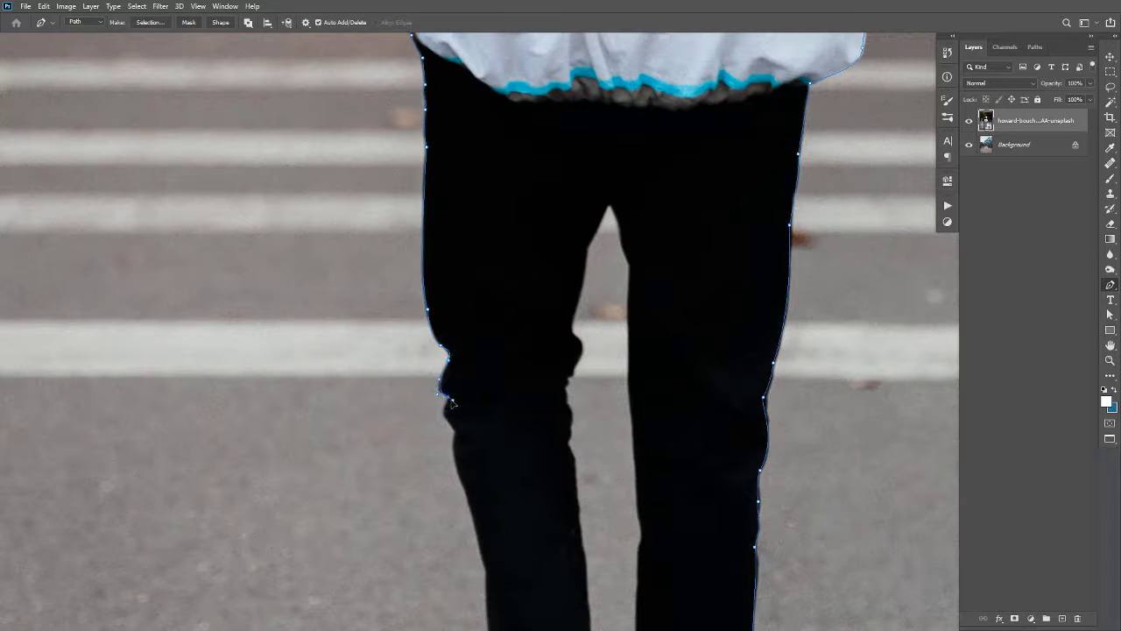
pyautogui.scroll(-5, 452, 412)
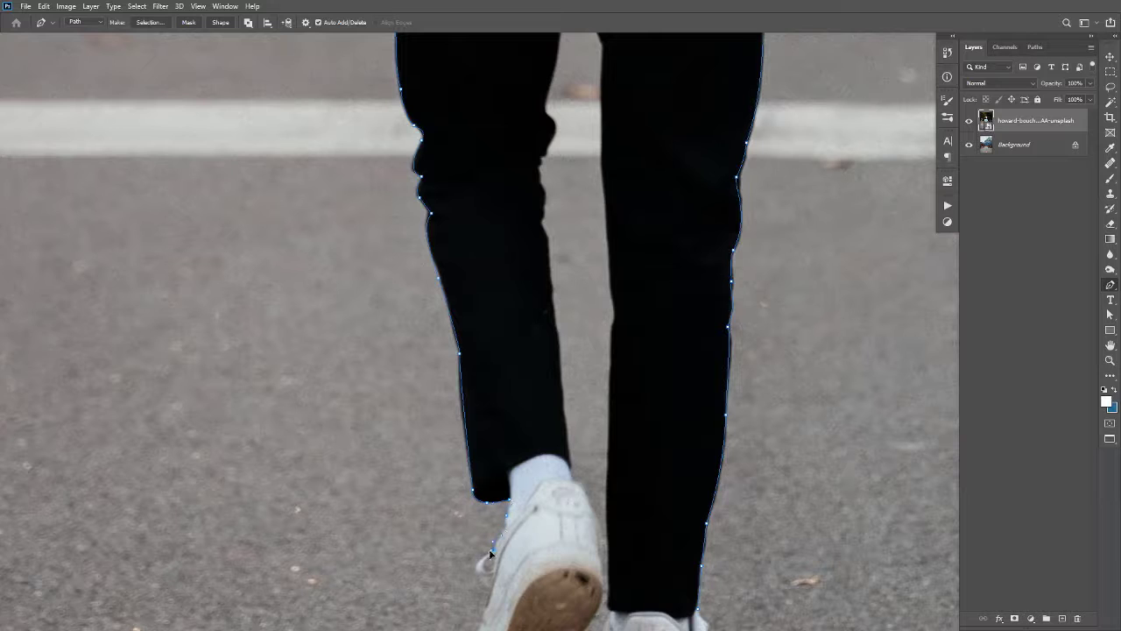
# - Trace the path around the lifted and planted sneakers back toward the starting point
pyautogui.moveTo(506, 566); pyautogui.dragTo(506, 396)
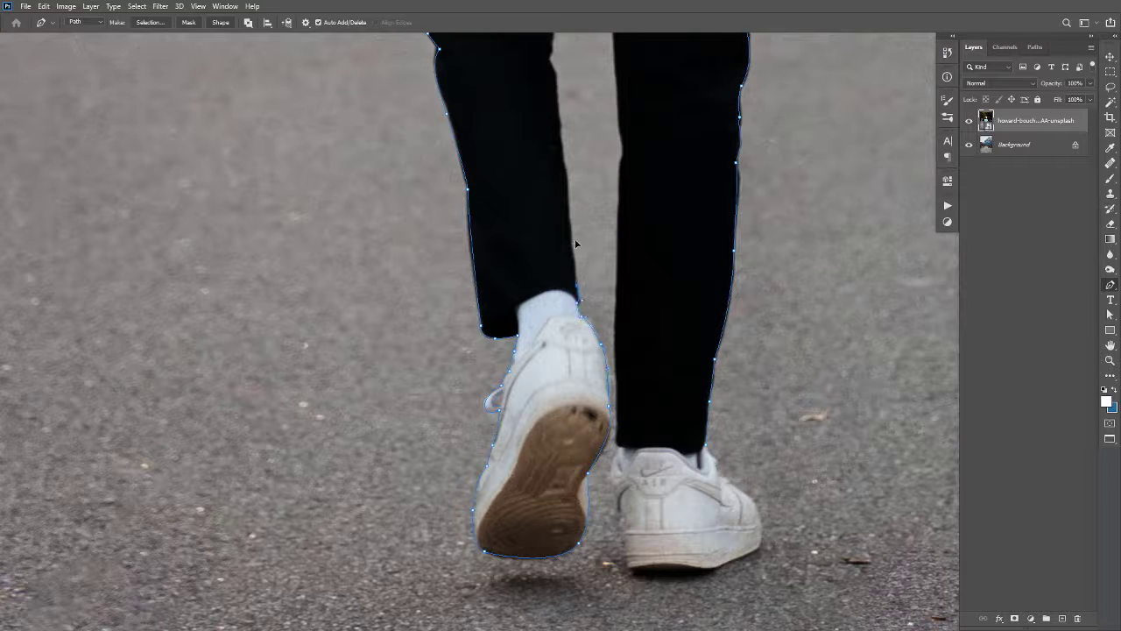
pyautogui.moveTo(576, 243)
pyautogui.mouseDown()
pyautogui.moveTo(596, 359)
pyautogui.moveTo(580, 399)
pyautogui.mouseUp()
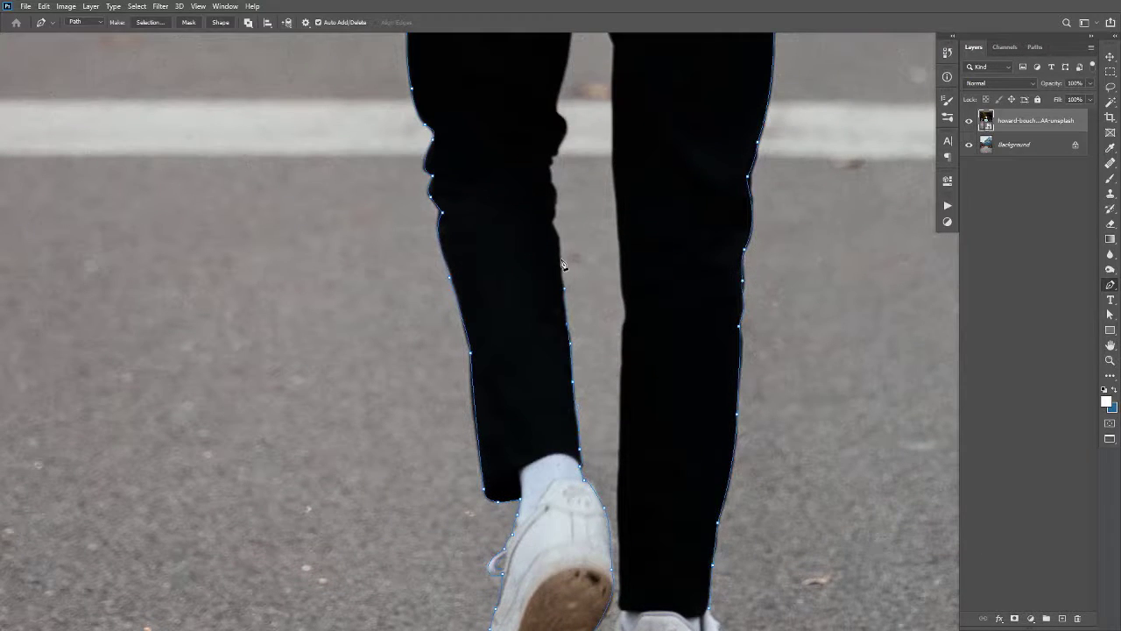
pyautogui.moveTo(564, 265); pyautogui.dragTo(572, 400)
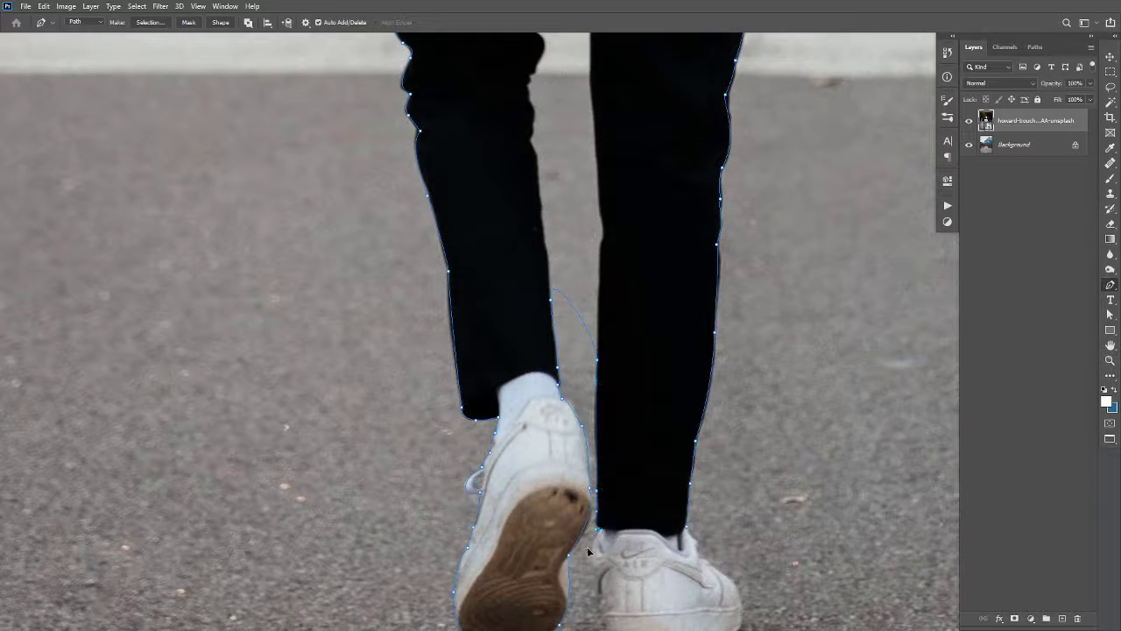
pyautogui.scroll(-3, 617, 532)
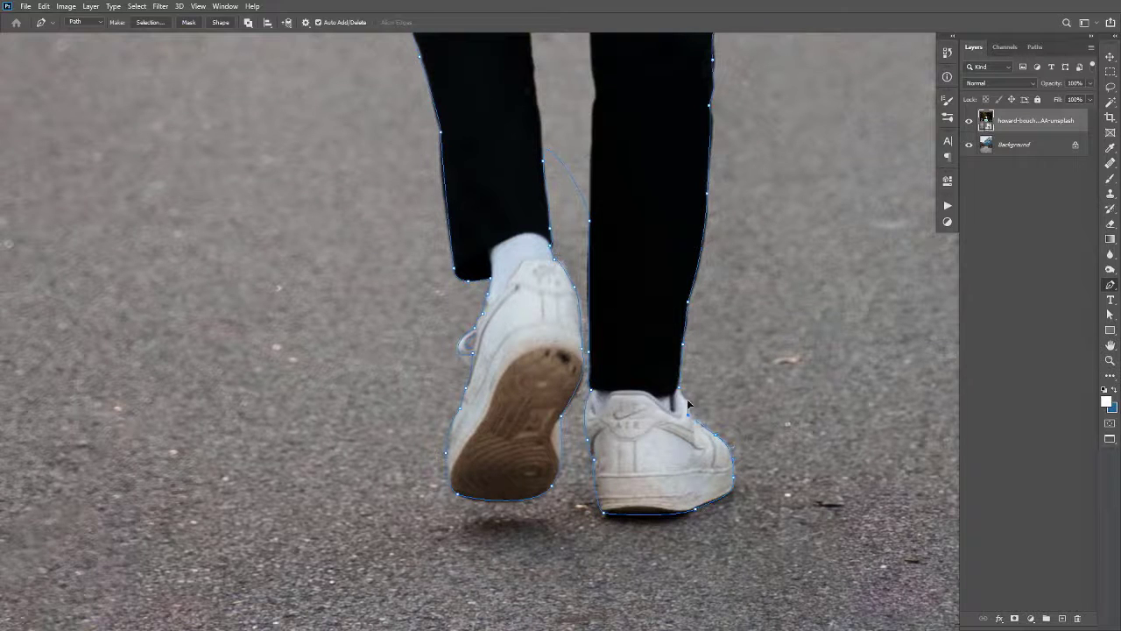
# - Convert the closed pen path into a selection of the man with a 0.5-pixel feather
pyautogui.doubleClick(670, 362)
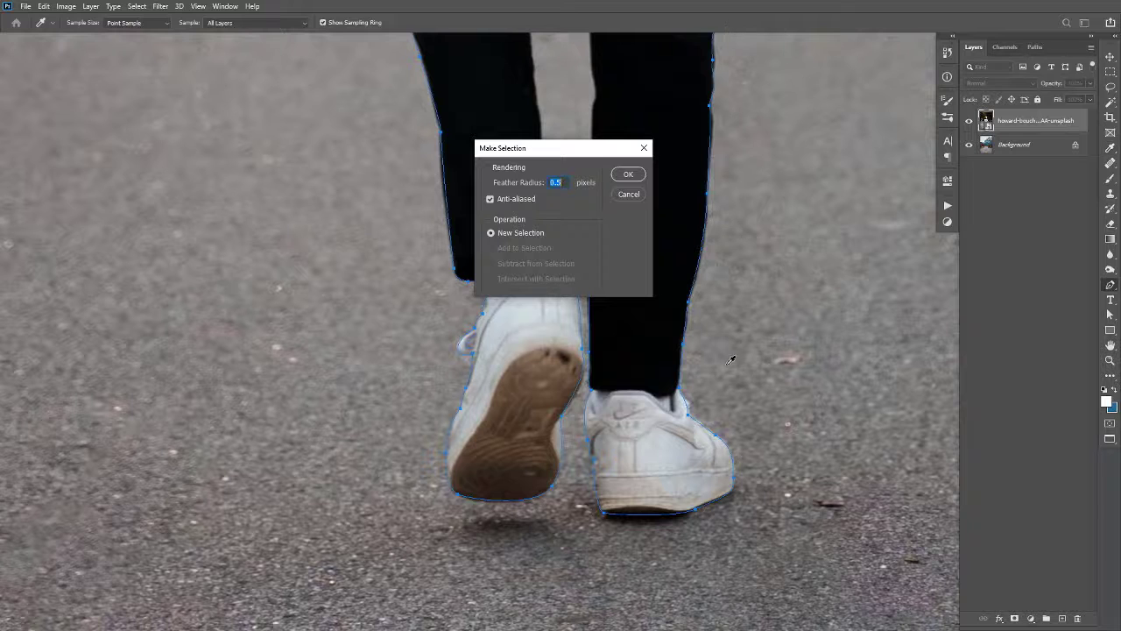
pyautogui.press('Return')
pyautogui.click(627, 176)
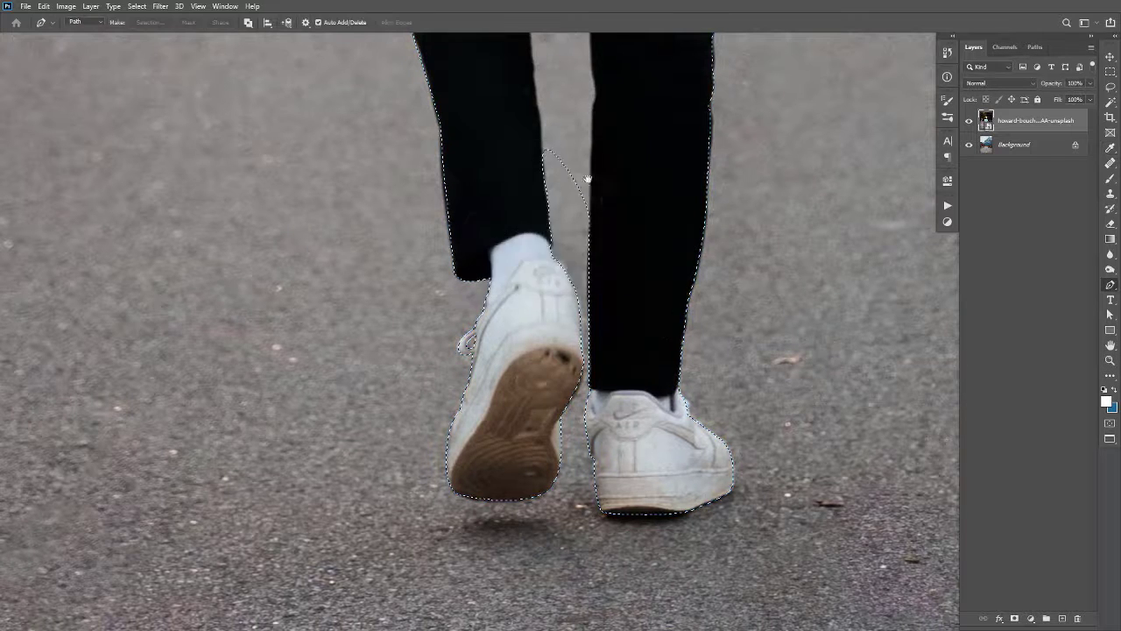
pyautogui.press('w')
pyautogui.scroll(5, 577, 354)
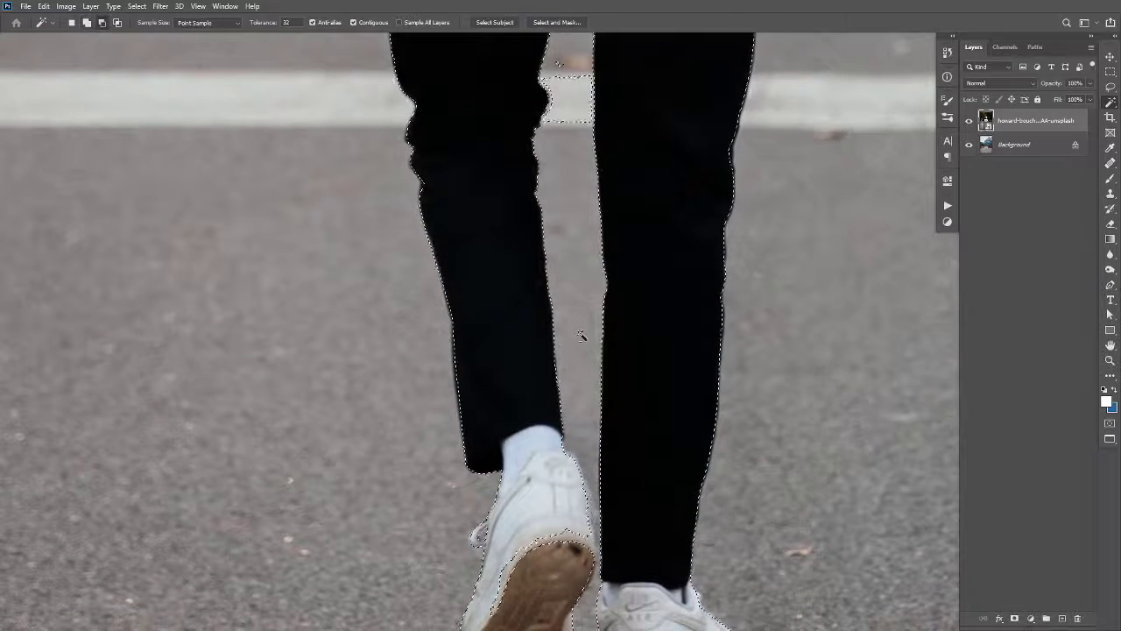
pyautogui.scroll(4, 578, 350)
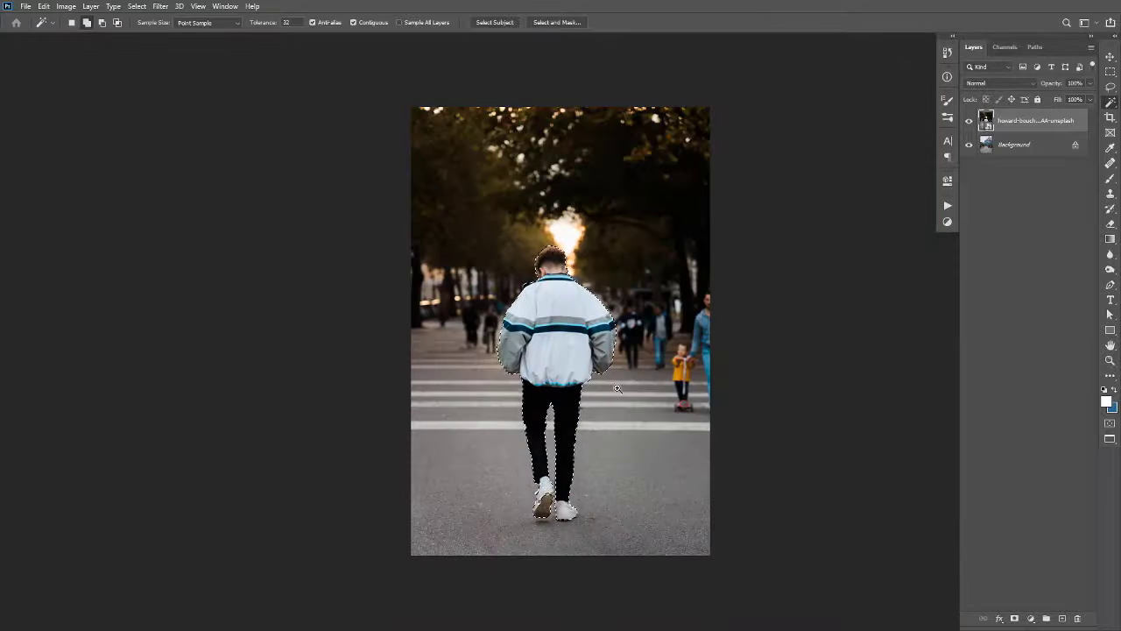
# - Scale the masked man to about 83% and position him centred on the road
pyautogui.scroll(-1, 772, 296)
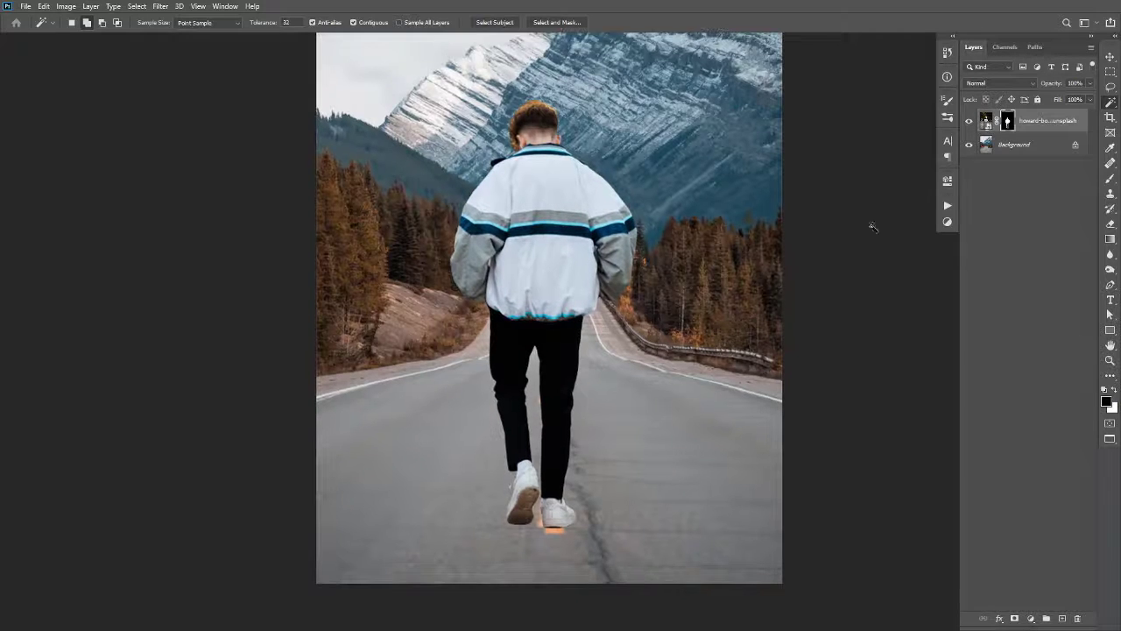
pyautogui.press('v')
pyautogui.moveTo(781, 234); pyautogui.dragTo(745, 230)
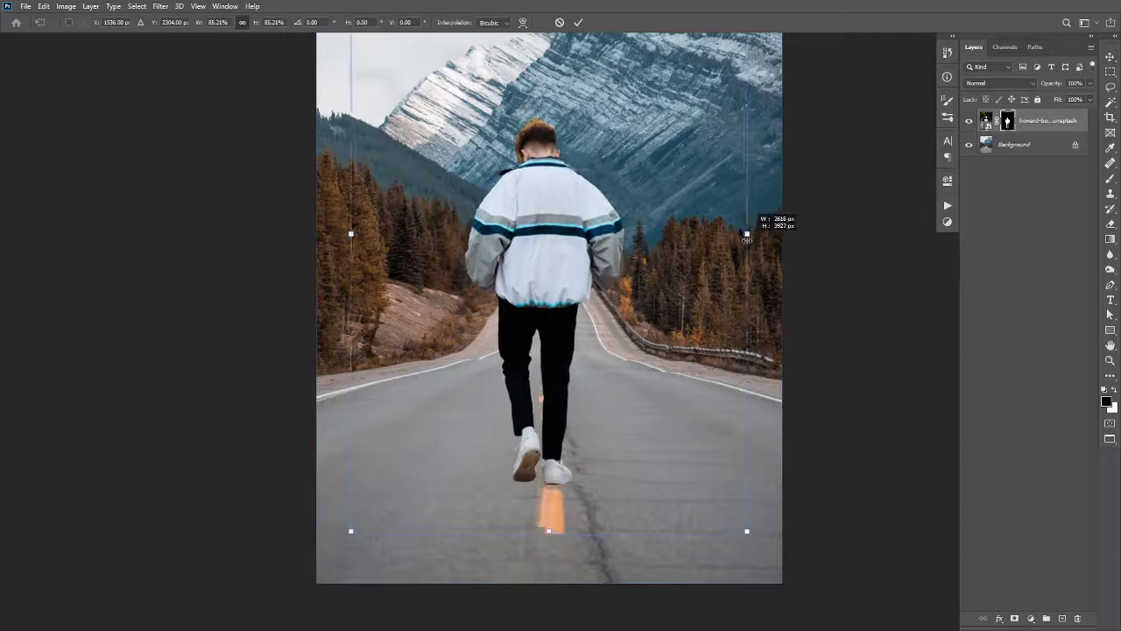
pyautogui.moveTo(644, 301); pyautogui.dragTo(652, 293)
pyautogui.press('Return')
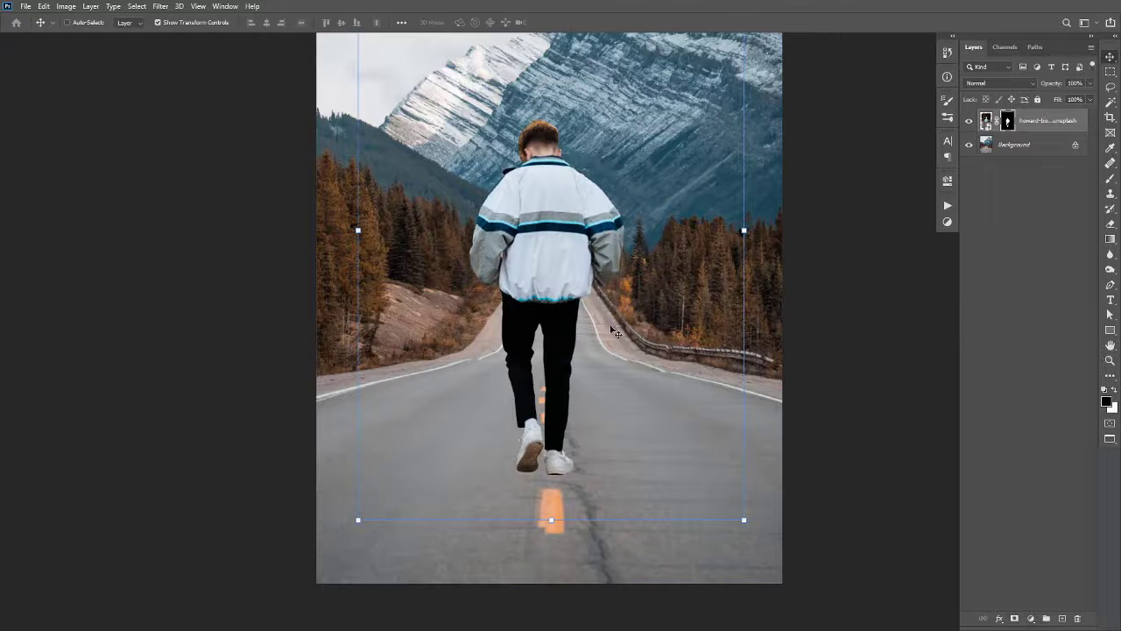
pyautogui.moveTo(604, 368)
pyautogui.mouseDown()
pyautogui.moveTo(604, 467)
pyautogui.moveTo(618, 436)
pyautogui.mouseUp()
pyautogui.moveTo(623, 375)
pyautogui.mouseDown()
pyautogui.moveTo(605, 386)
pyautogui.moveTo(711, 379)
pyautogui.moveTo(591, 425)
pyautogui.moveTo(593, 392)
pyautogui.moveTo(618, 378)
pyautogui.mouseUp()
# - Set the man's layer mask feather to 3.1 px and close the mask properties
pyautogui.scroll(5, 626, 244)
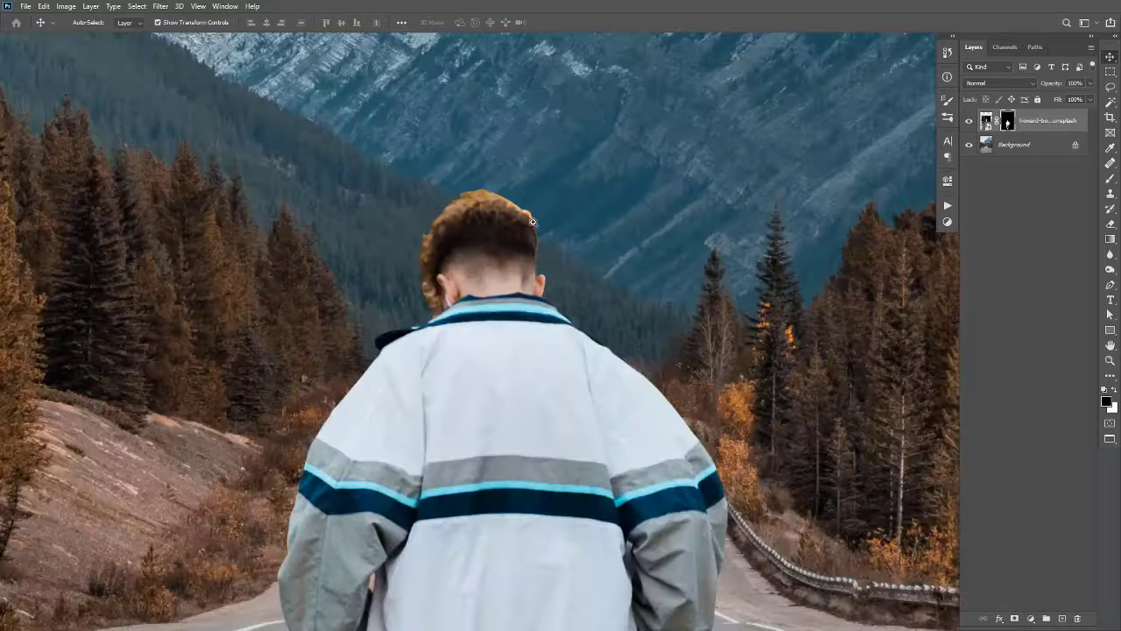
pyautogui.doubleClick(1007, 122)
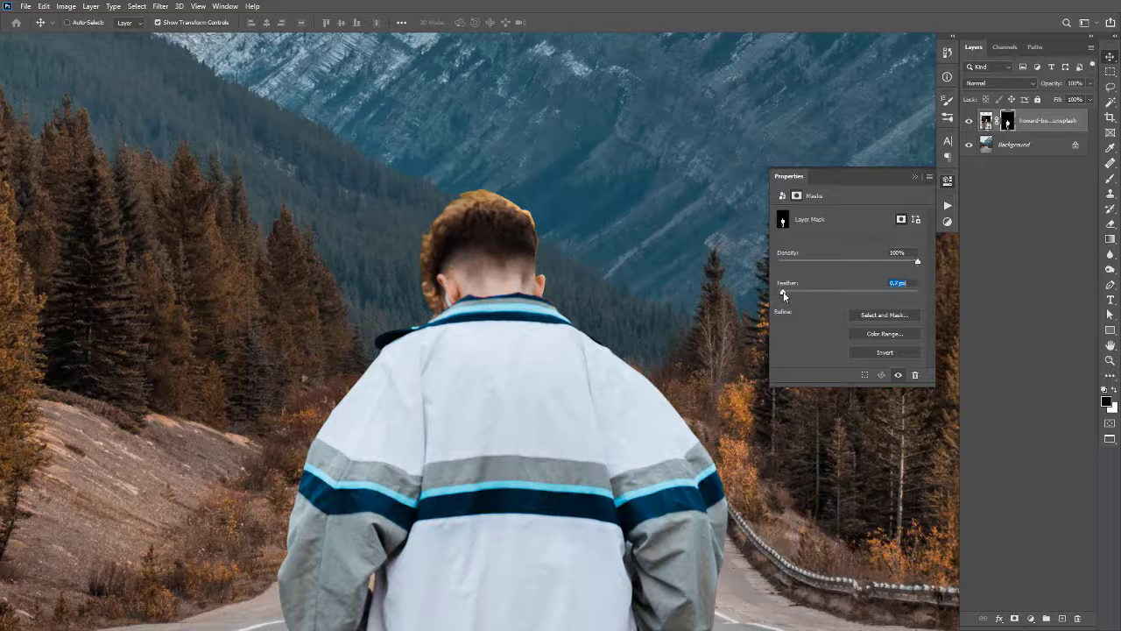
pyautogui.moveTo(786, 296); pyautogui.dragTo(795, 299)
pyautogui.click(802, 295)
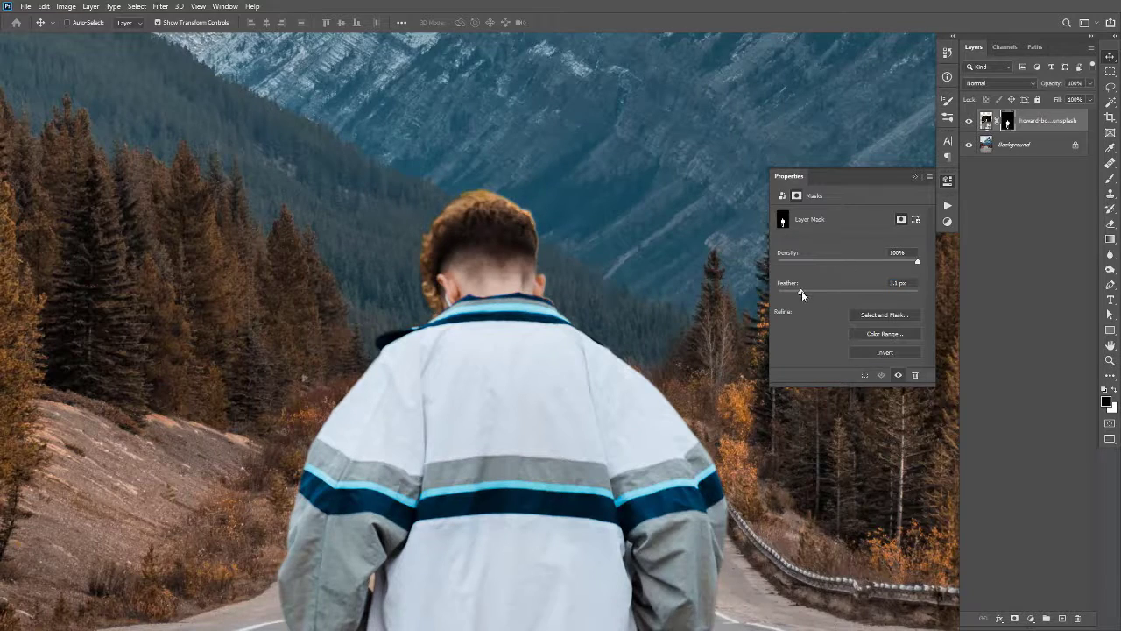
pyautogui.click(948, 180)
pyautogui.hotkey('ctrl', '0')
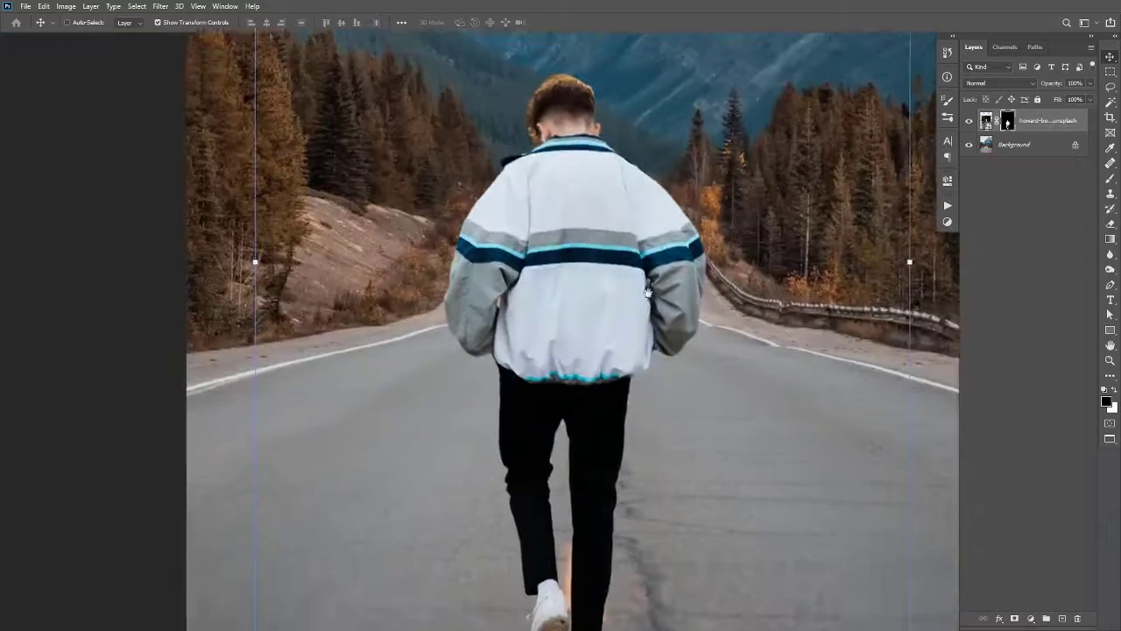
# - Copy a lasso patch of ground under the shoes to Layer 1, placed below the man
pyautogui.scroll(-4, 727, 333)
pyautogui.scroll(-1, 606, 381)
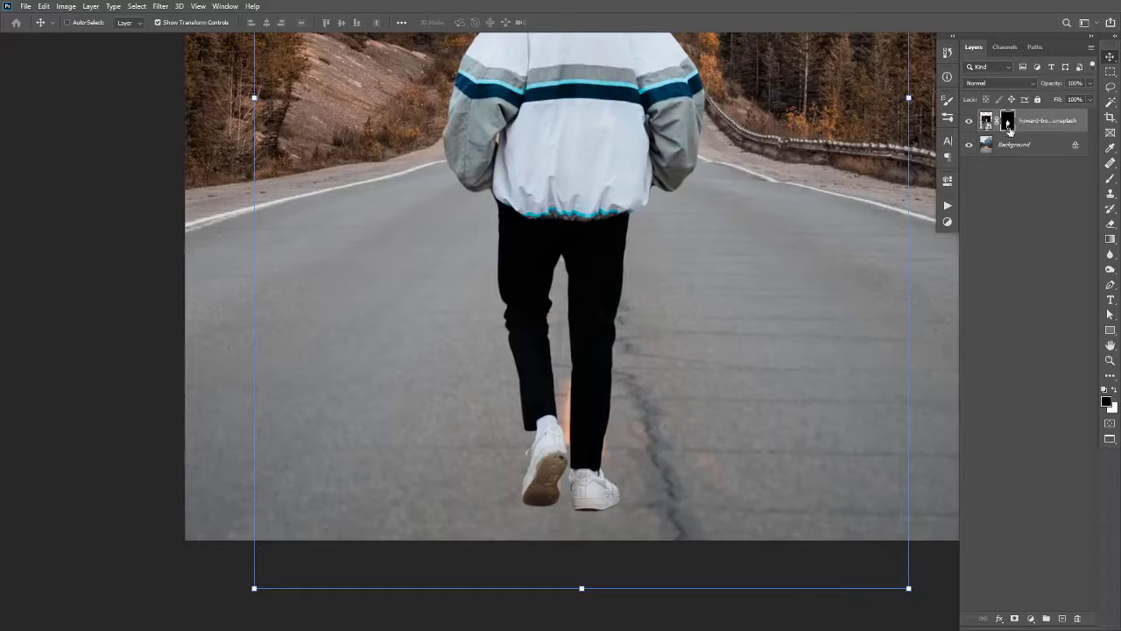
pyautogui.keyDown('shift'); pyautogui.click(1008, 123); pyautogui.keyUp('shift')
pyautogui.press('l')
pyautogui.moveTo(570, 464)
pyautogui.mouseDown()
pyautogui.moveTo(647, 512)
pyautogui.moveTo(613, 459)
pyautogui.mouseUp()
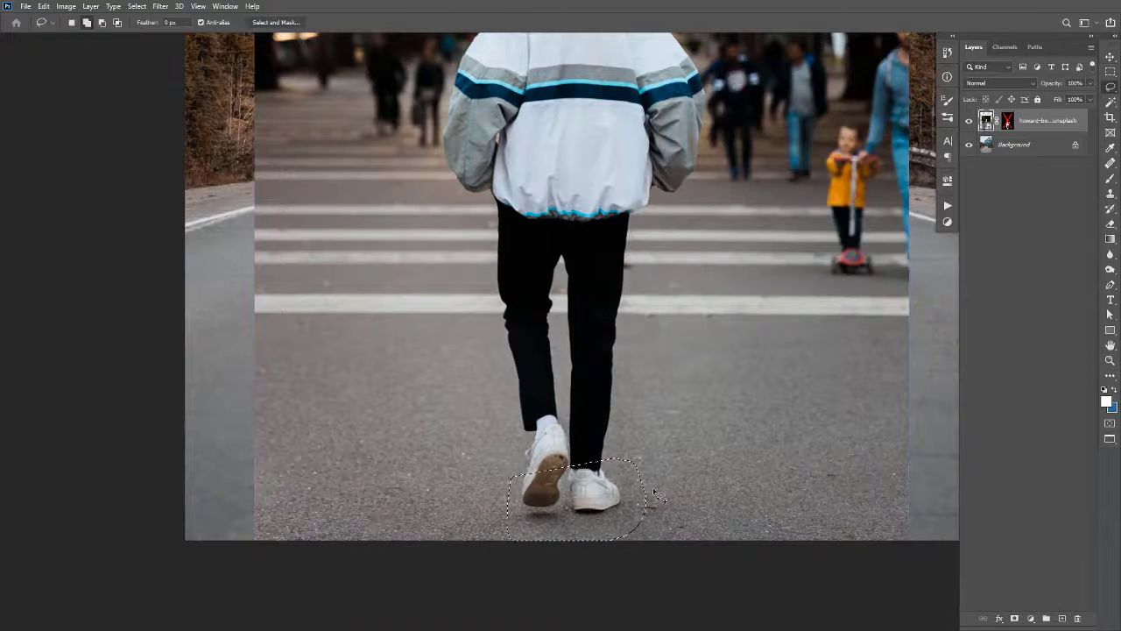
pyautogui.hotkey('ctrl', 'j')
pyautogui.moveTo(1008, 120); pyautogui.dragTo(1008, 156)
pyautogui.keyDown('shift'); pyautogui.click(1009, 124); pyautogui.keyUp('shift')
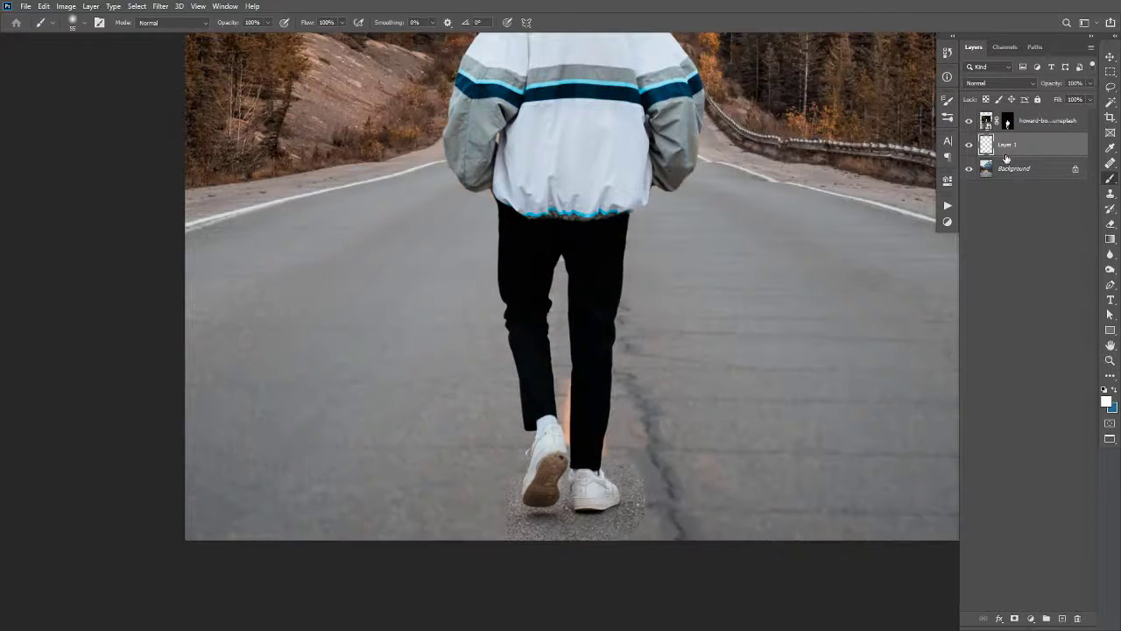
# - Set Layer 1 to Multiply and lighten the shadow patch with Curves
pyautogui.click(1020, 84)
pyautogui.click(995, 130)
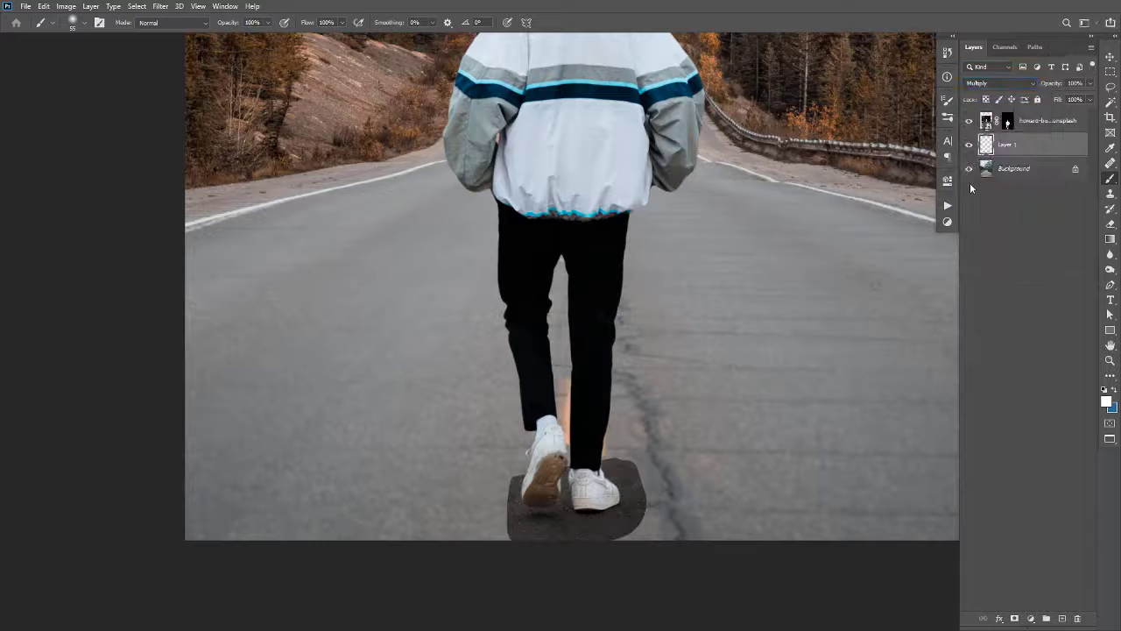
pyautogui.hotkey('ctrl', 'm')
pyautogui.moveTo(719, 186); pyautogui.dragTo(719, 151)
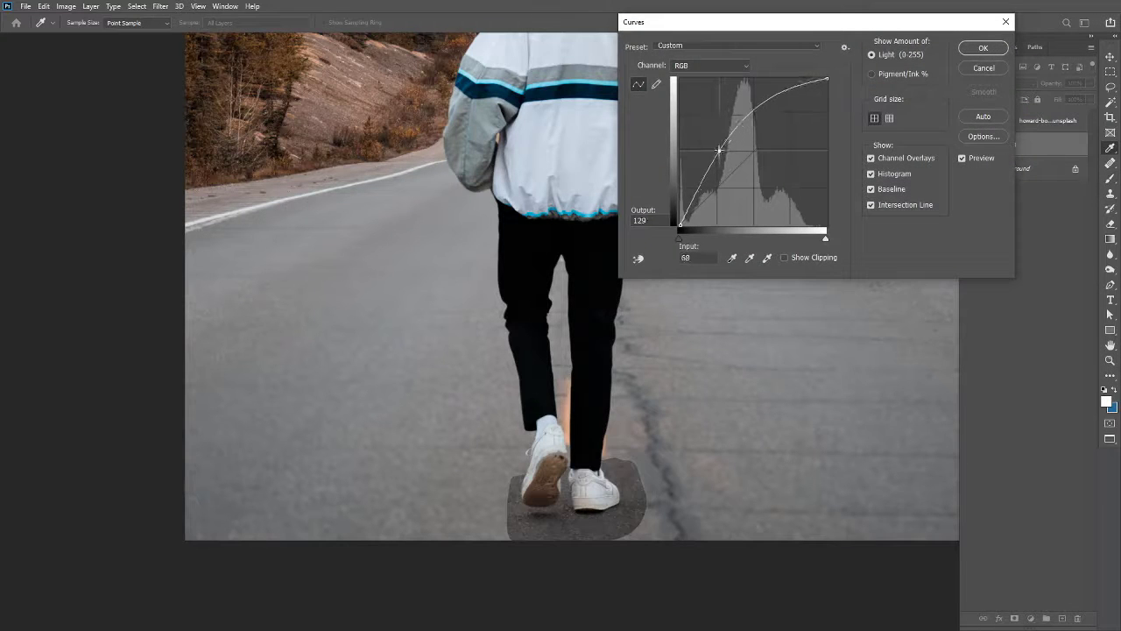
pyautogui.click(985, 49)
pyautogui.hotkey('ctrl', 'm')
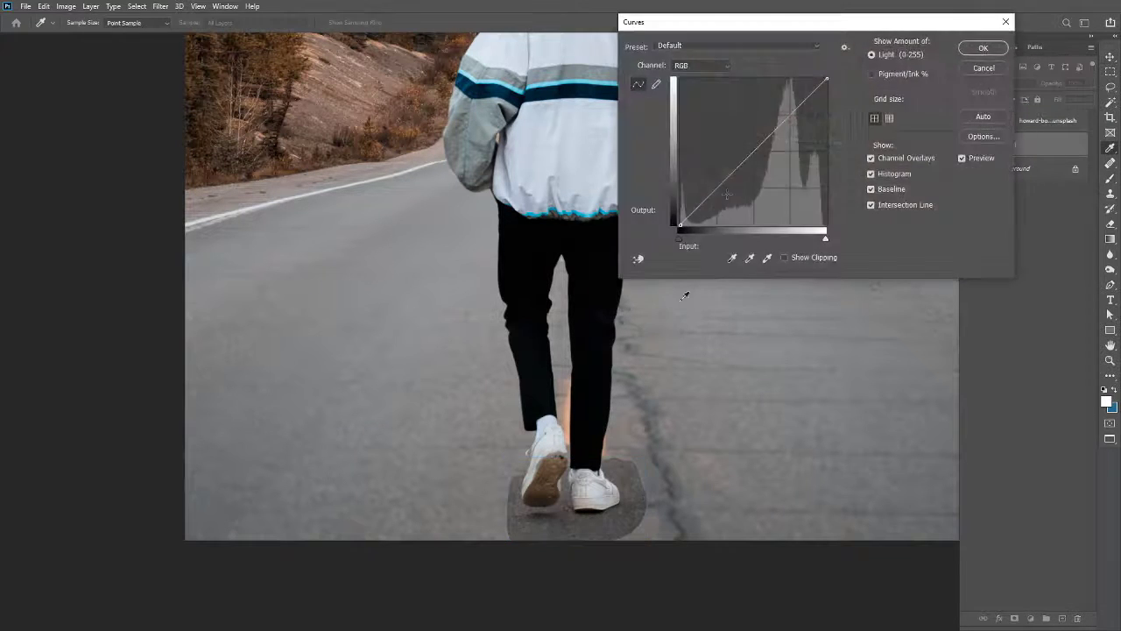
pyautogui.moveTo(721, 195); pyautogui.dragTo(718, 172)
pyautogui.press('Return')
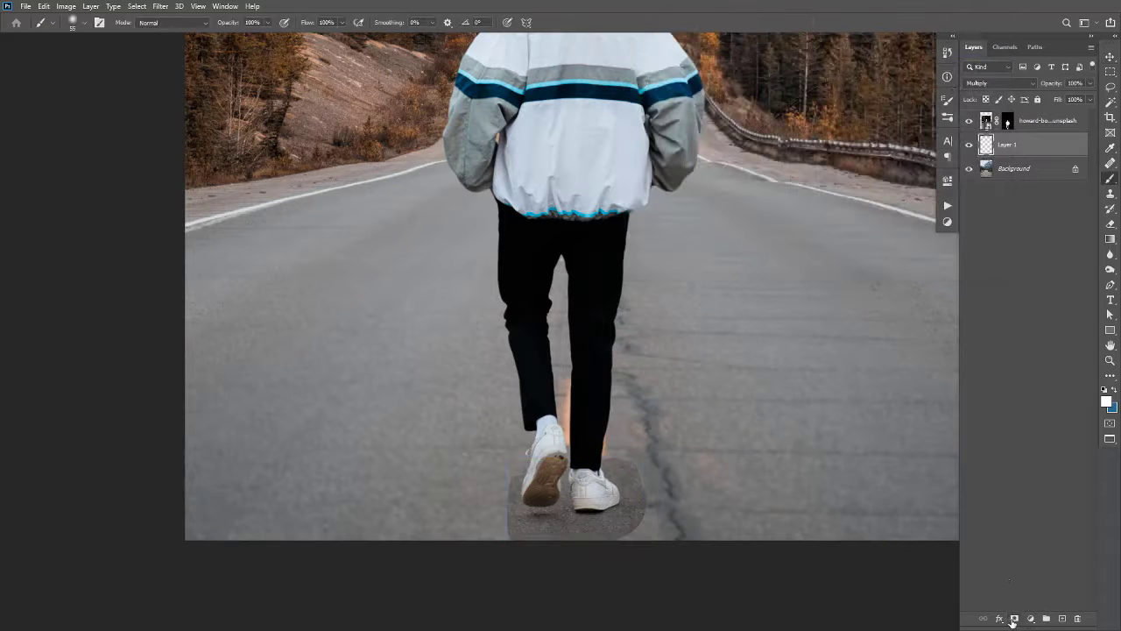
# - Add a mask to Layer 1 and paint it with a 228 px soft brush at 30% opacity
pyautogui.click(1015, 619)
pyautogui.press('d')
pyautogui.press('b')
pyautogui.rightClick(637, 426)
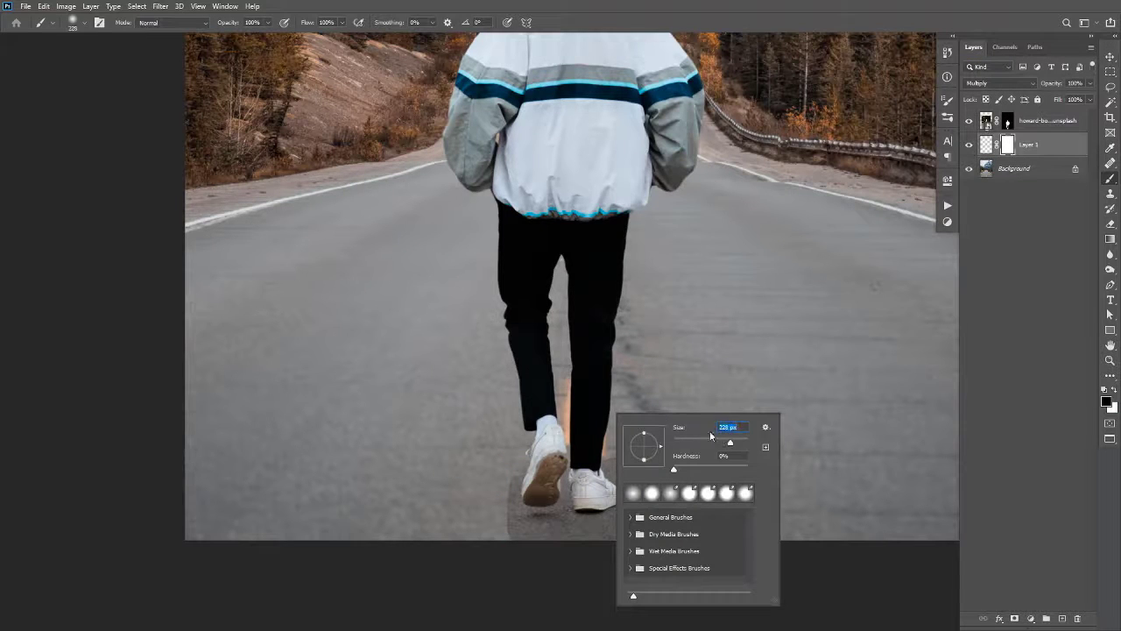
pyautogui.press('Return')
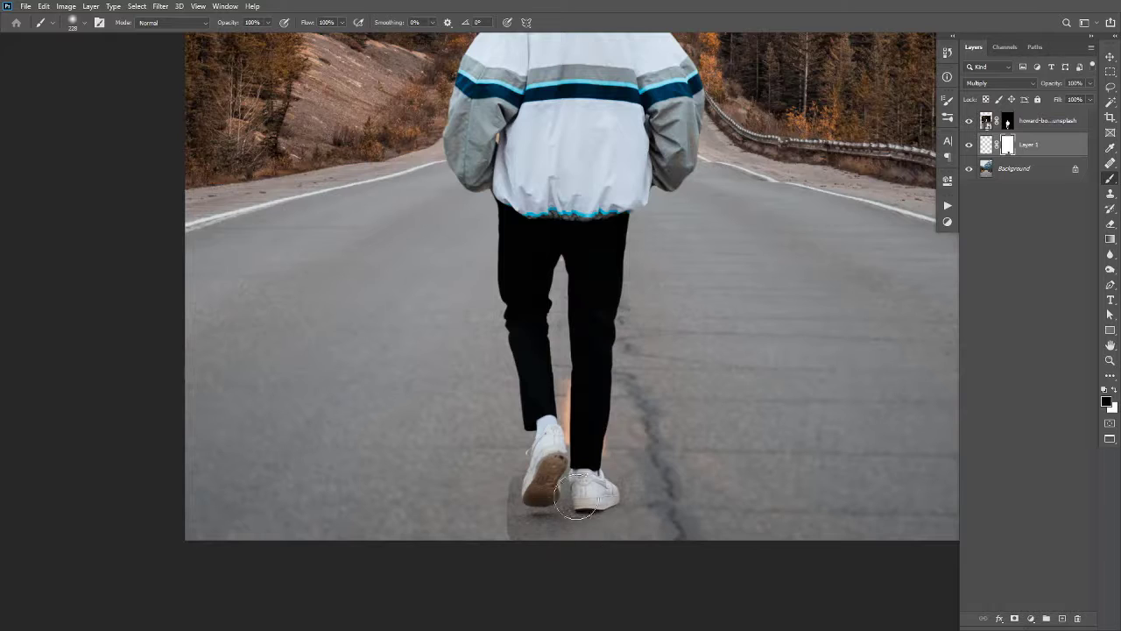
pyautogui.press('3')
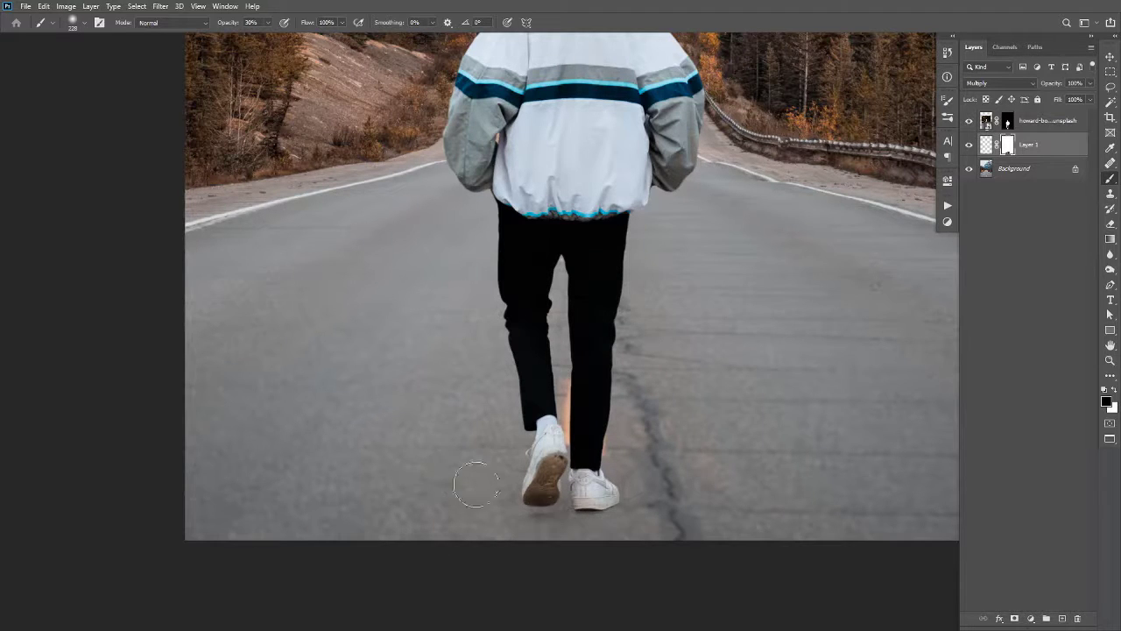
pyautogui.press('x')
# - Tweak the shadow's Curves and refine the mask at 20% brush opacity, then zoom out
pyautogui.hotkey('ctrl', 'm')
pyautogui.moveTo(706, 203); pyautogui.dragTo(715, 184)
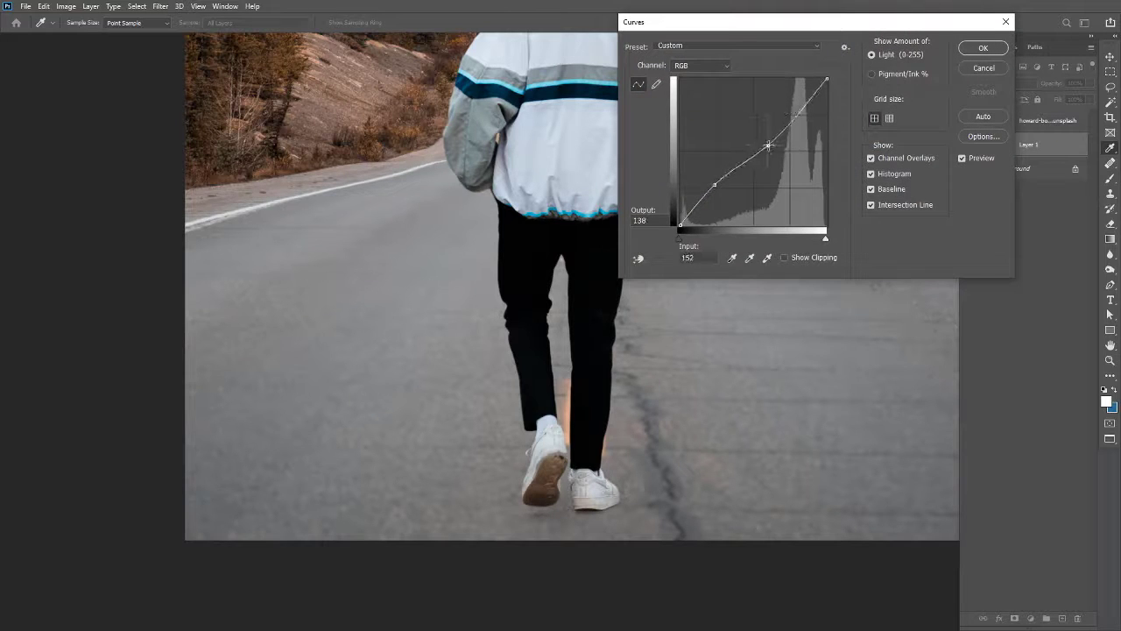
pyautogui.moveTo(769, 145); pyautogui.dragTo(770, 131)
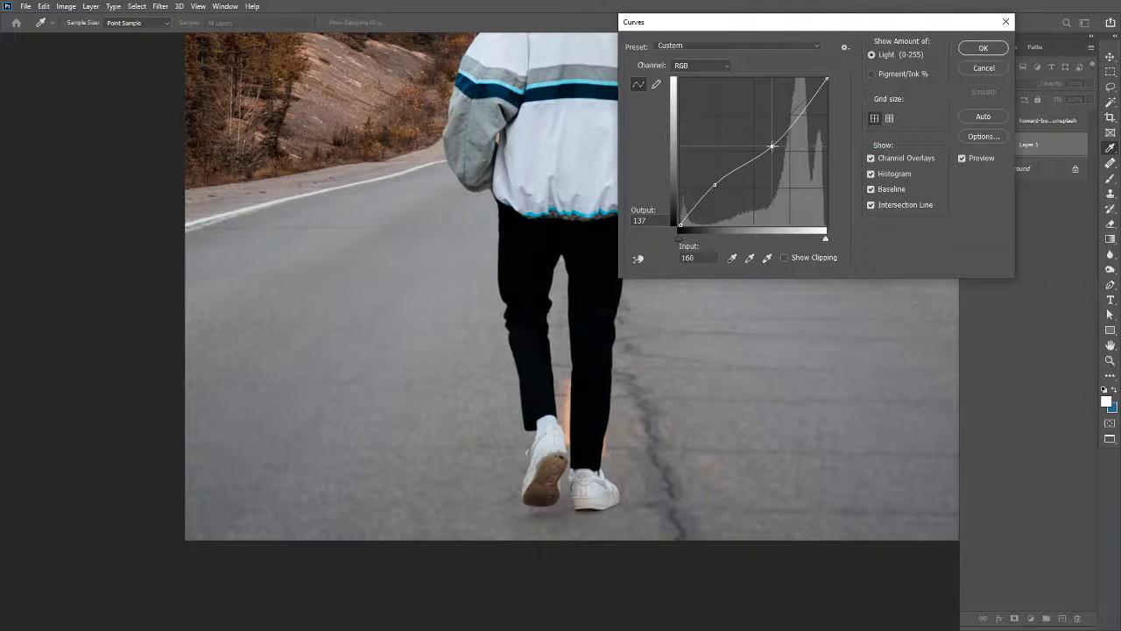
pyautogui.click(982, 47)
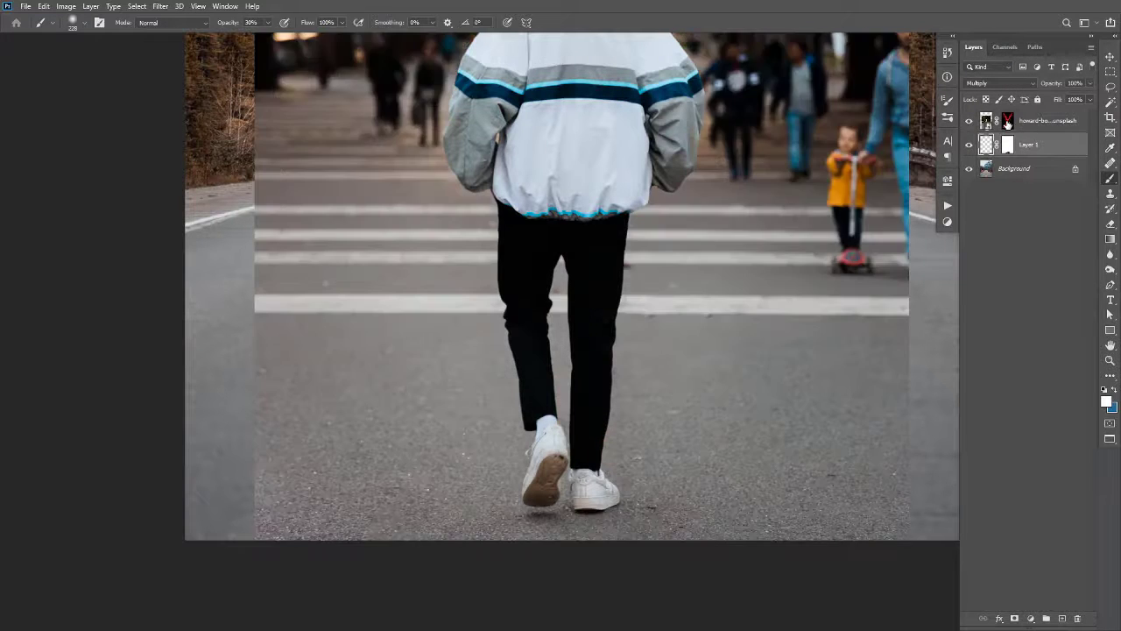
pyautogui.press('x')
pyautogui.press('2')
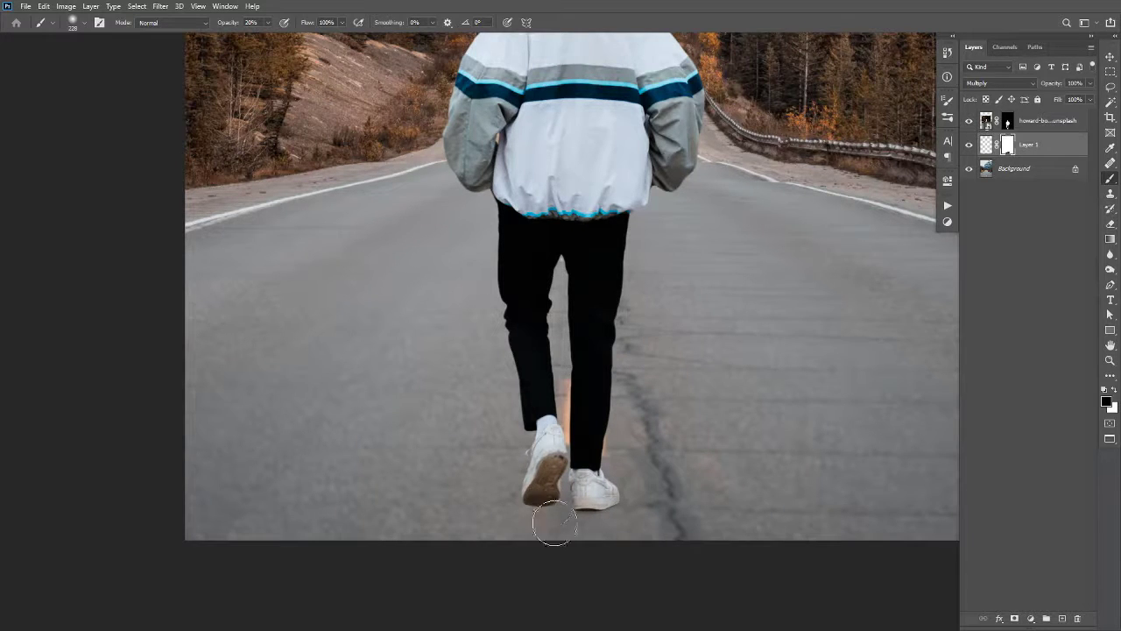
pyautogui.press('x')
pyautogui.scroll(-3, 605, 478)
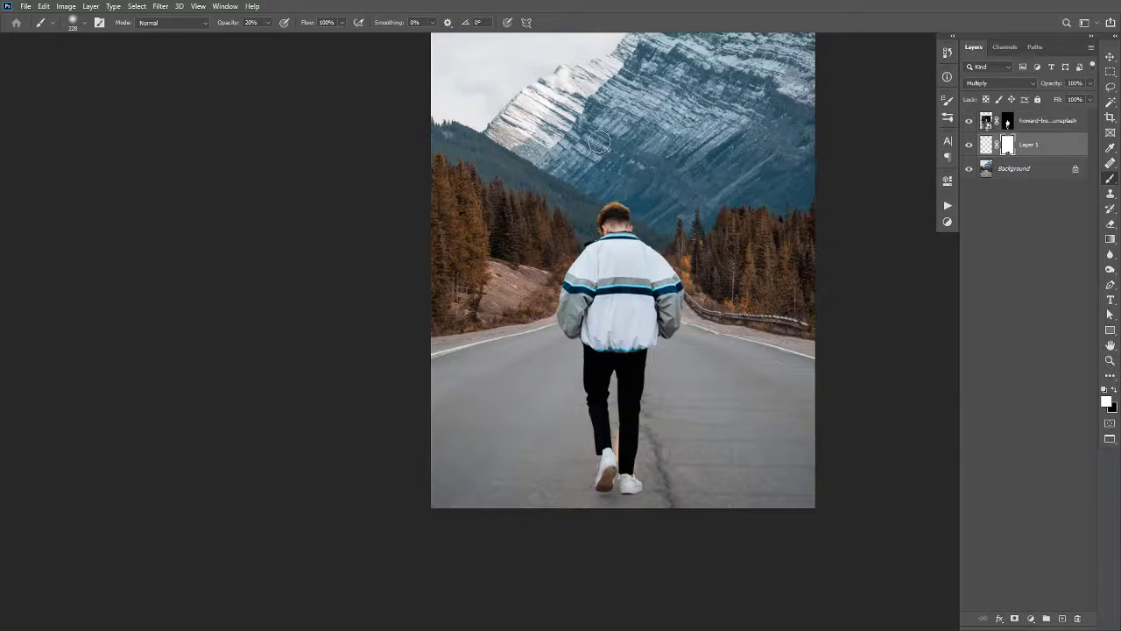
# - Add a Curves adjustment above the man's layer and pull the RGB curve down
pyautogui.click(1058, 120)
pyautogui.click(1030, 619)
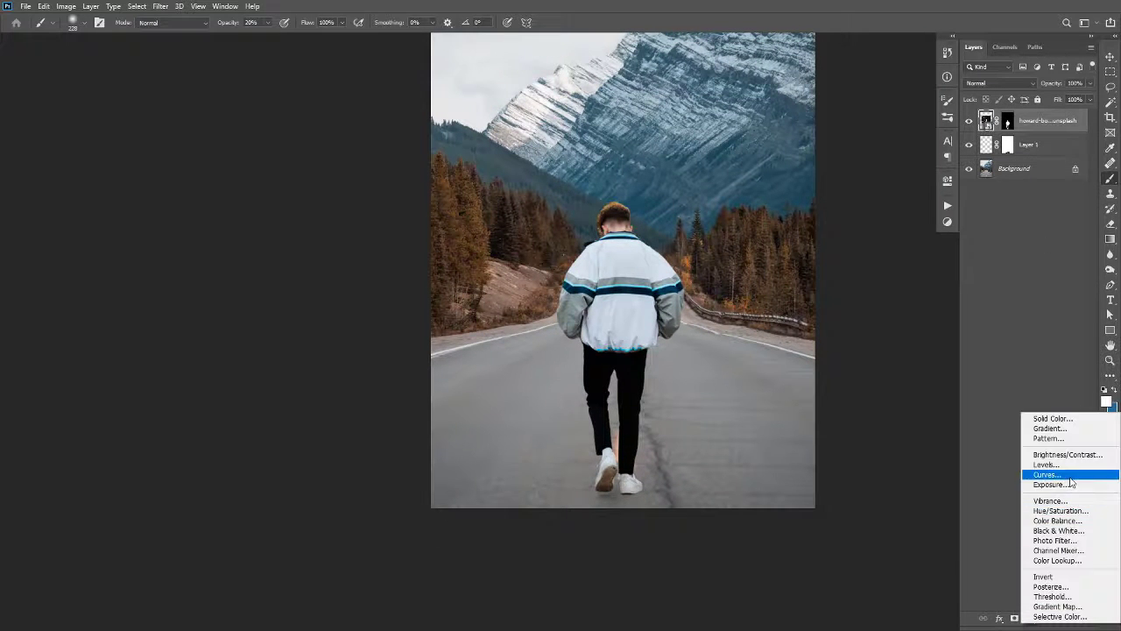
pyautogui.click(1038, 473)
pyautogui.moveTo(866, 294); pyautogui.dragTo(868, 304)
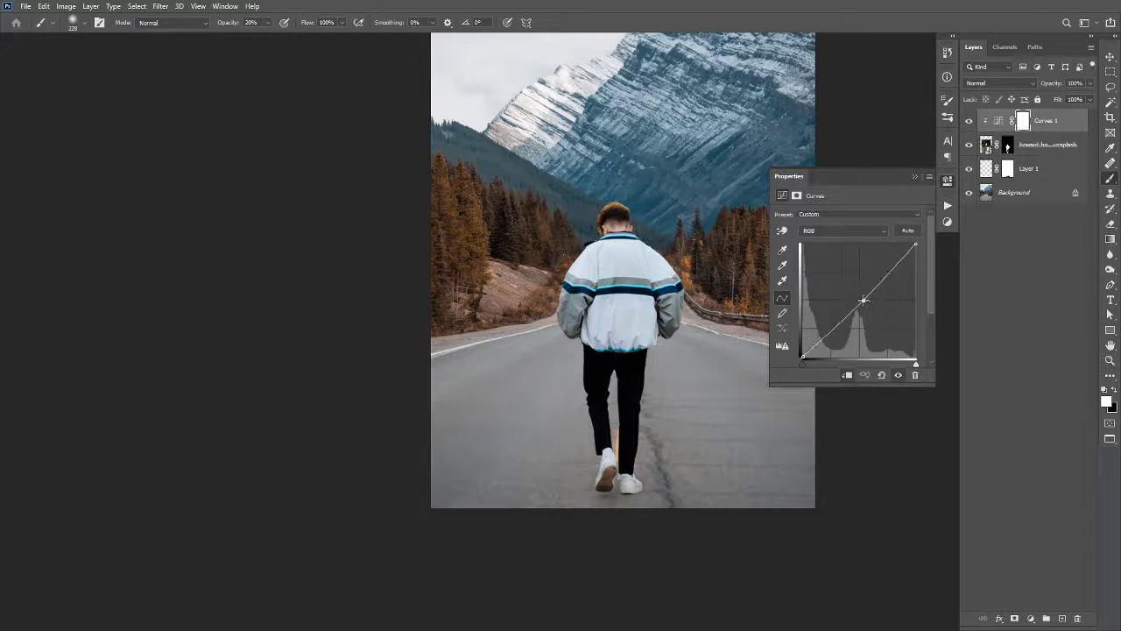
# - Bend the Blue channel curve, then darken the RGB curve further
pyautogui.click(841, 231)
pyautogui.click(841, 262)
pyautogui.moveTo(862, 300); pyautogui.dragTo(863, 302)
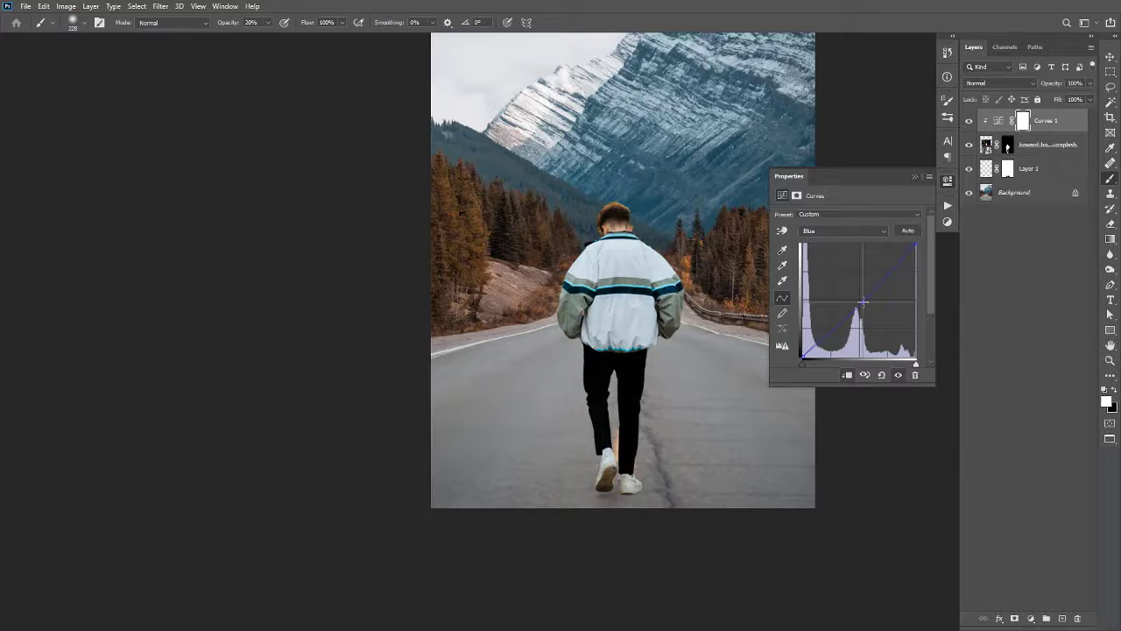
pyautogui.click(851, 231)
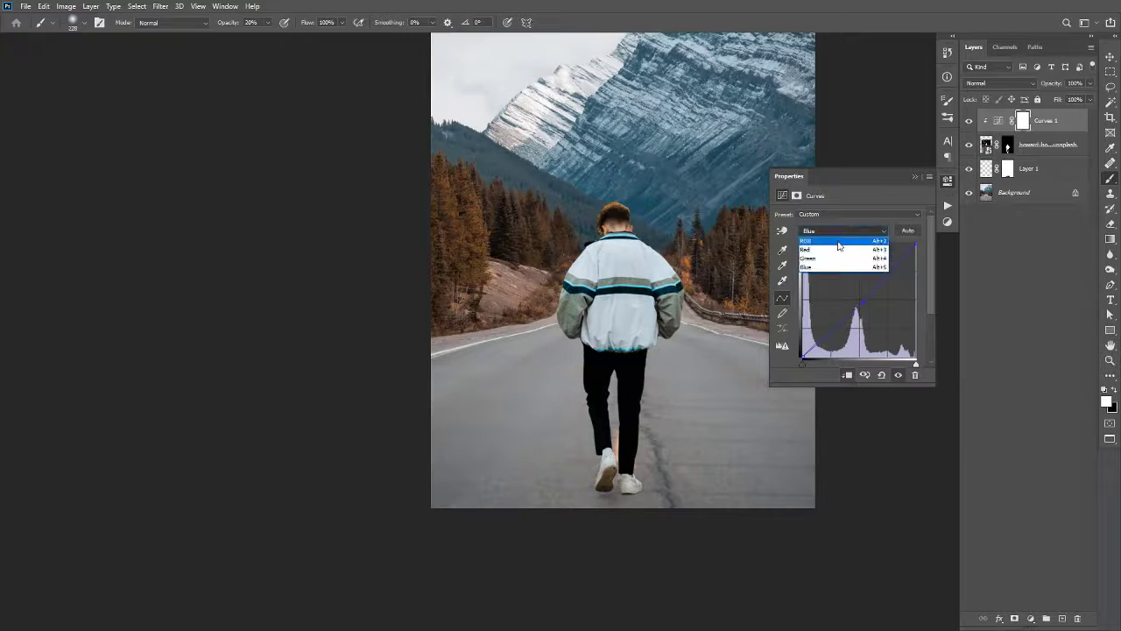
pyautogui.click(838, 240)
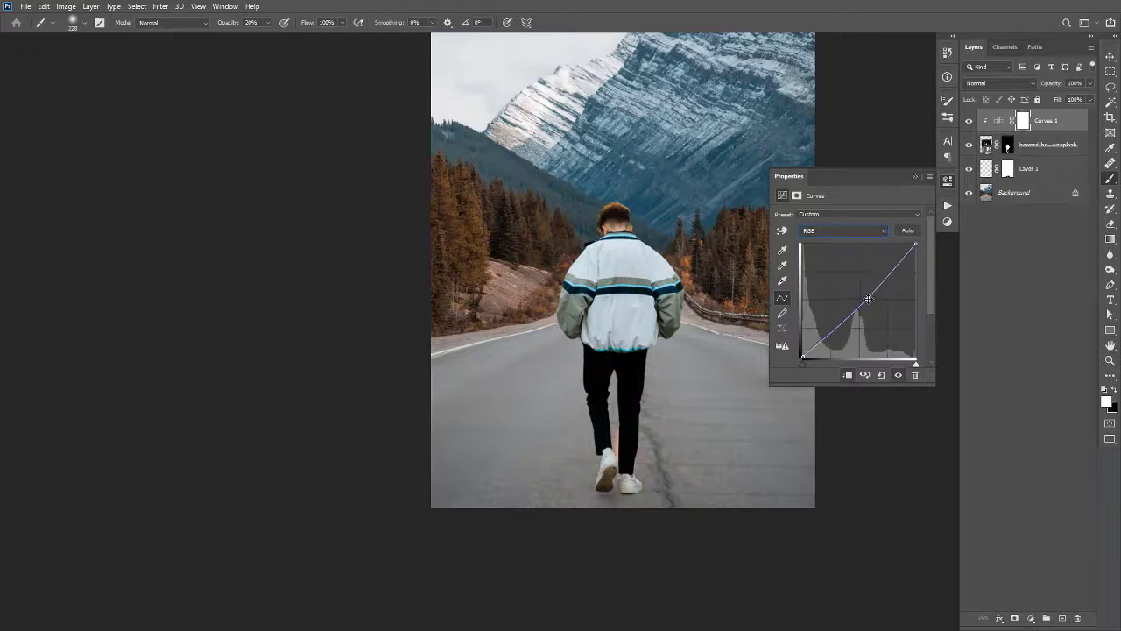
pyautogui.moveTo(867, 294); pyautogui.dragTo(873, 305)
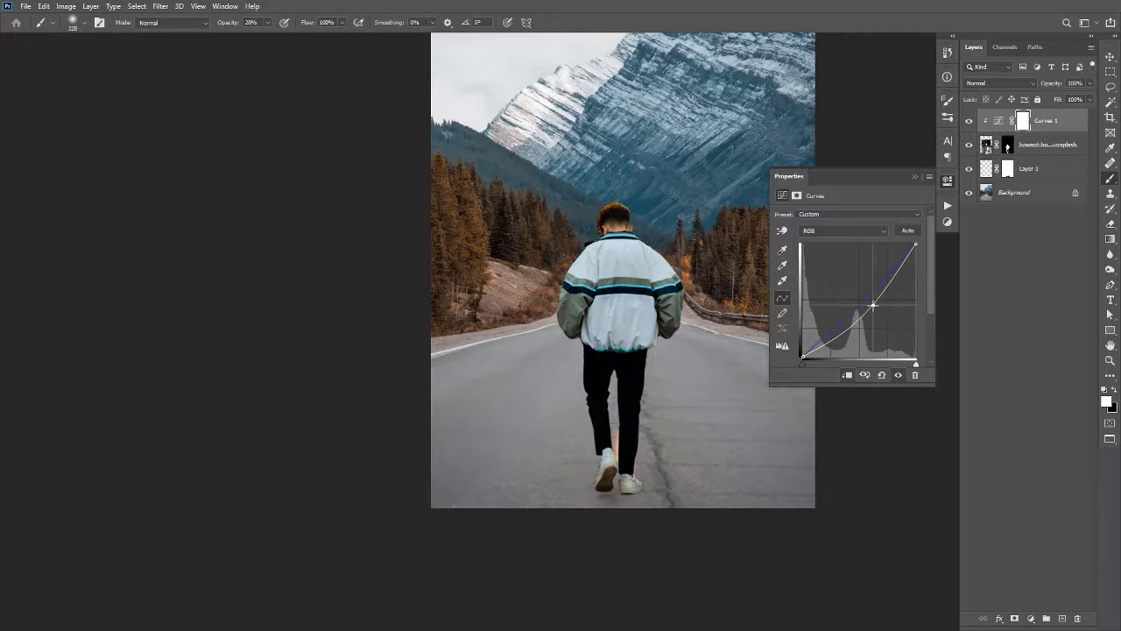
pyautogui.scroll(-2, 608, 336)
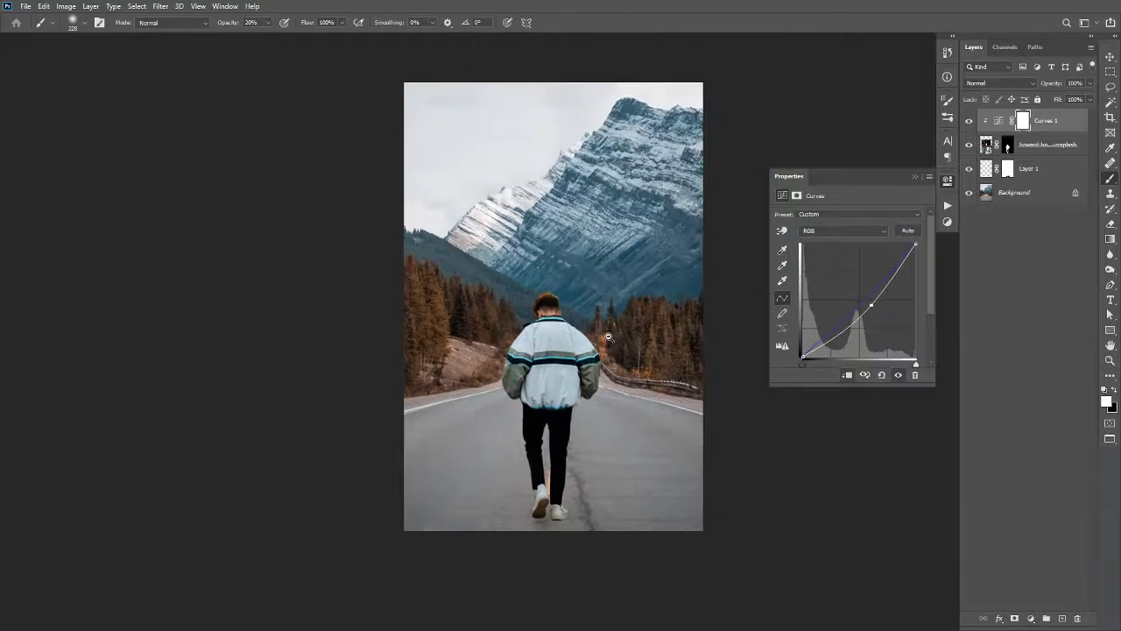
pyautogui.scroll(-1, 608, 336)
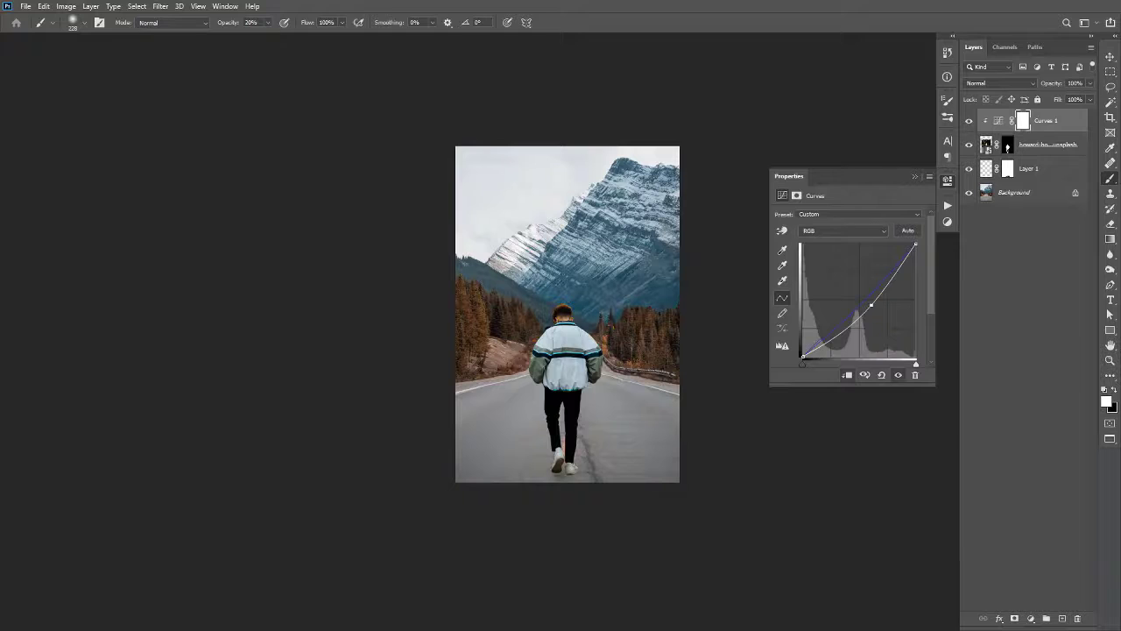
# - Add a bright orange Color Fill layer clipped to the man
pyautogui.click(1032, 617)
pyautogui.click(1056, 418)
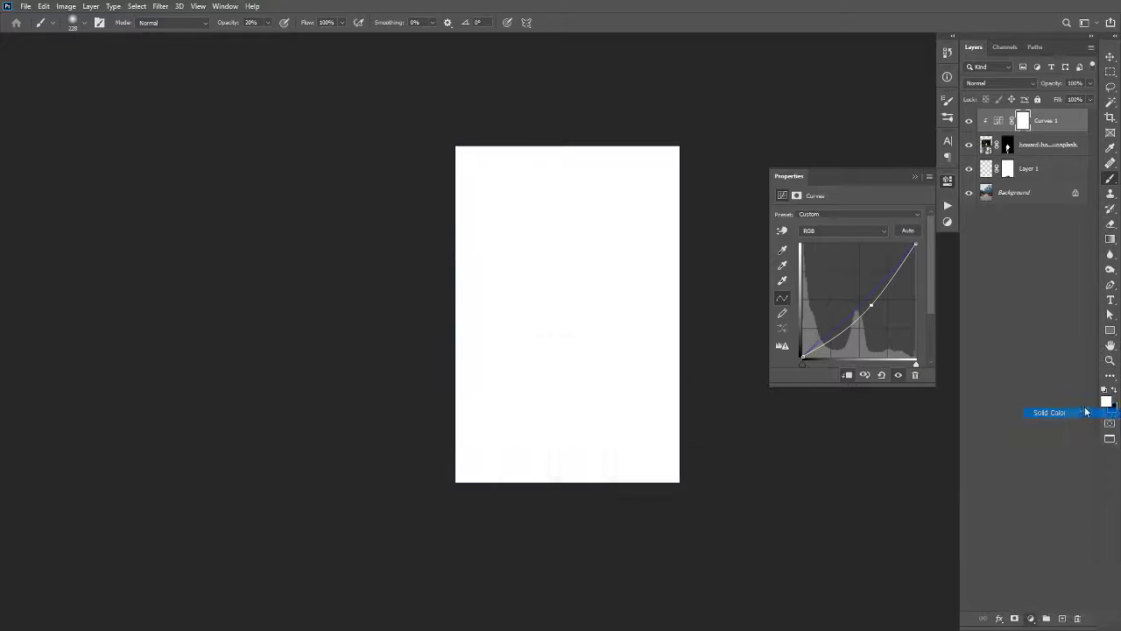
pyautogui.click(620, 435)
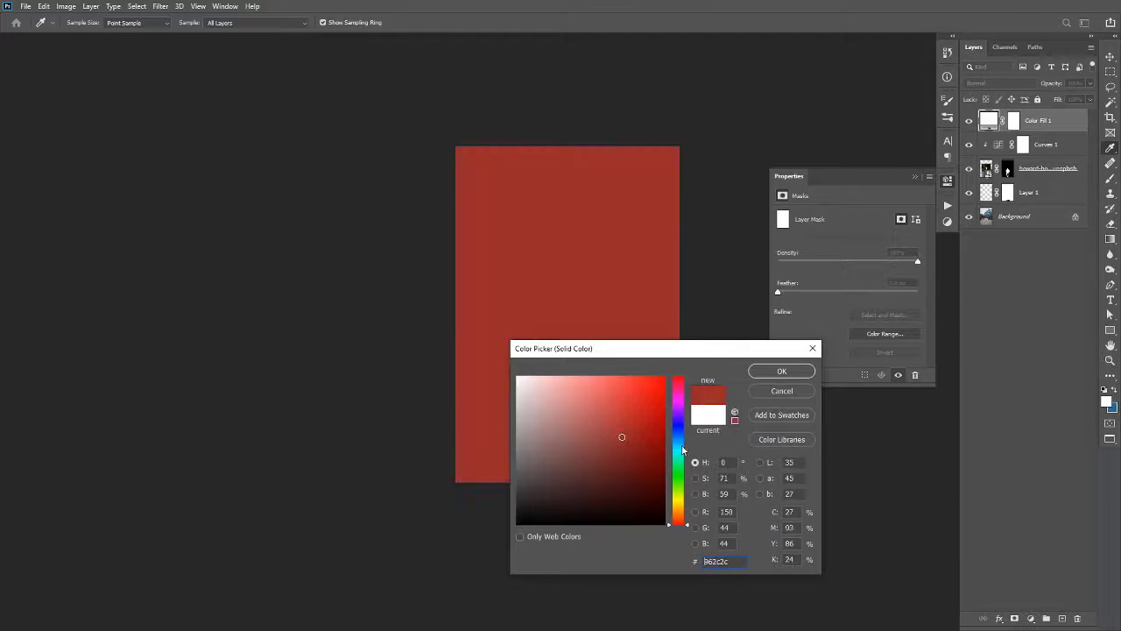
pyautogui.moveTo(674, 481); pyautogui.dragTo(674, 512)
pyautogui.click(658, 402)
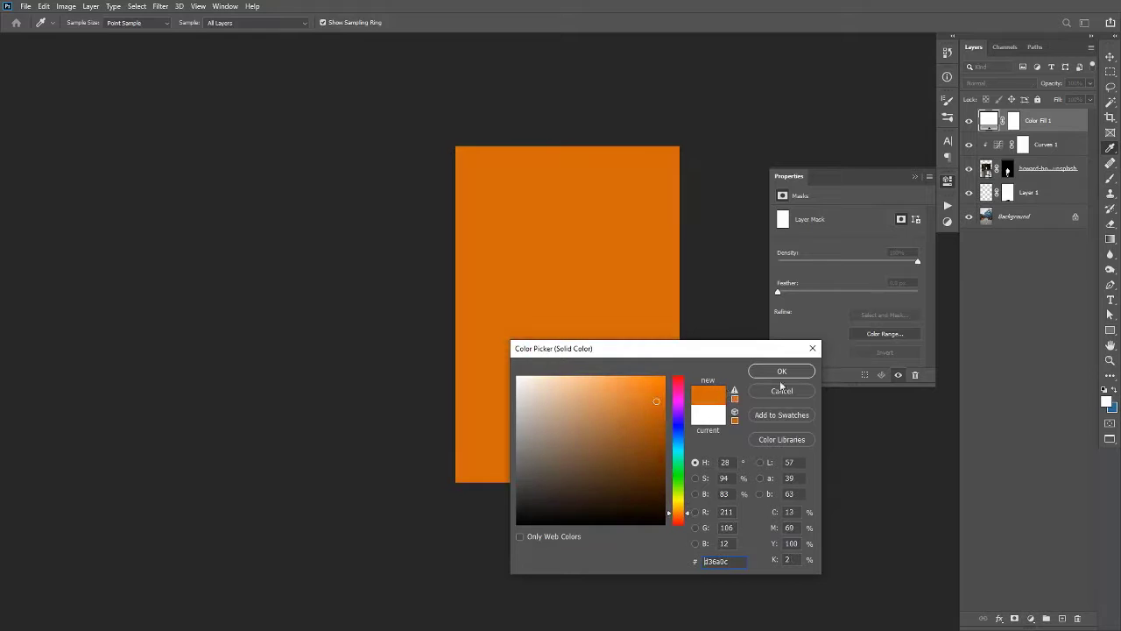
pyautogui.click(781, 371)
pyautogui.keyDown('alt'); pyautogui.click(1049, 128); pyautogui.keyUp('alt')
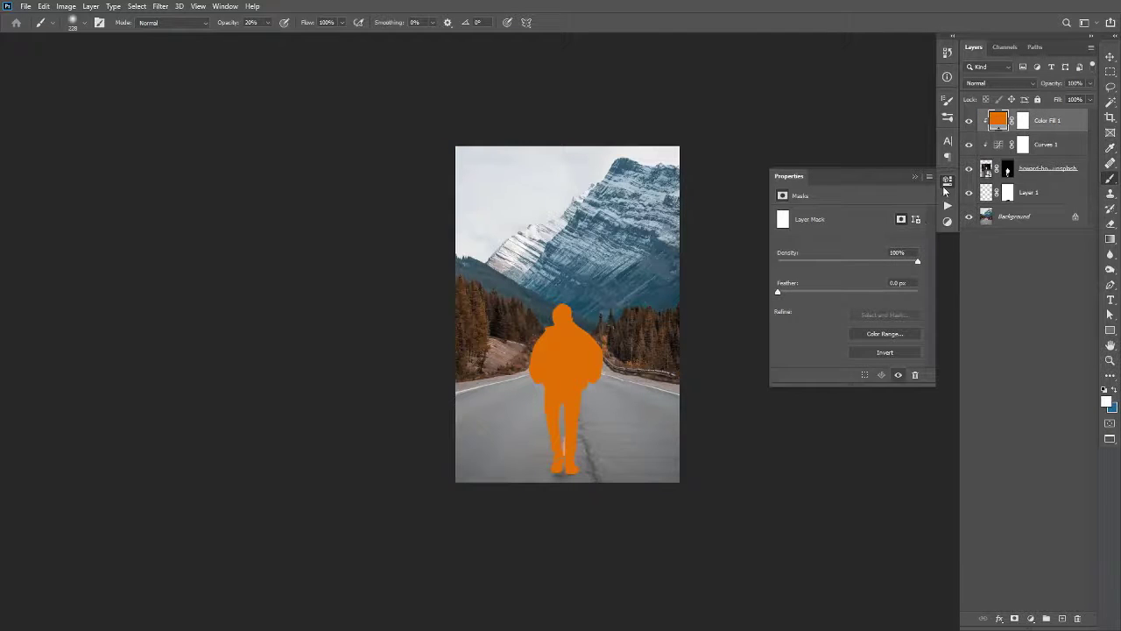
# - Blend the orange fill in Soft Light at 20% opacity
pyautogui.click(946, 181)
pyautogui.click(999, 82)
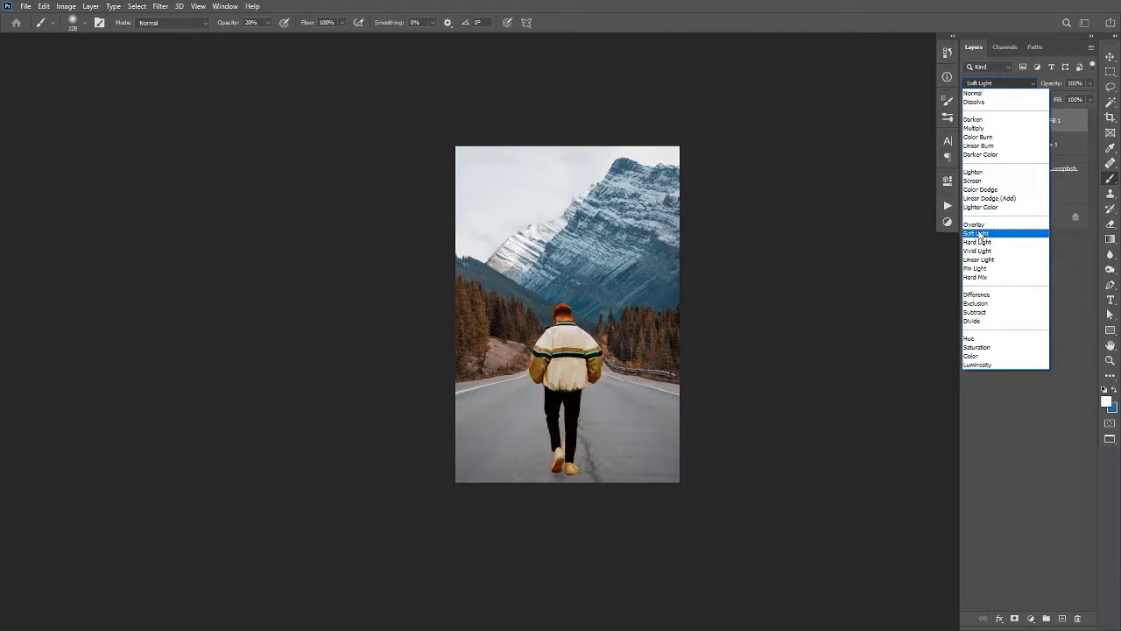
pyautogui.click(979, 234)
pyautogui.press('v')
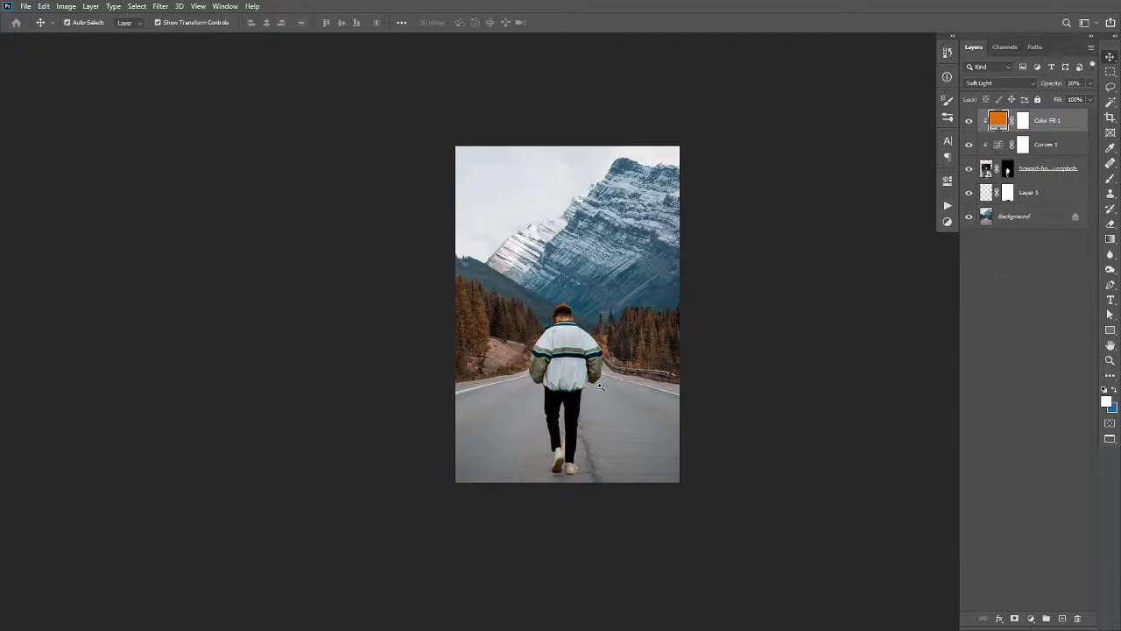
pyautogui.scroll(1, 600, 385)
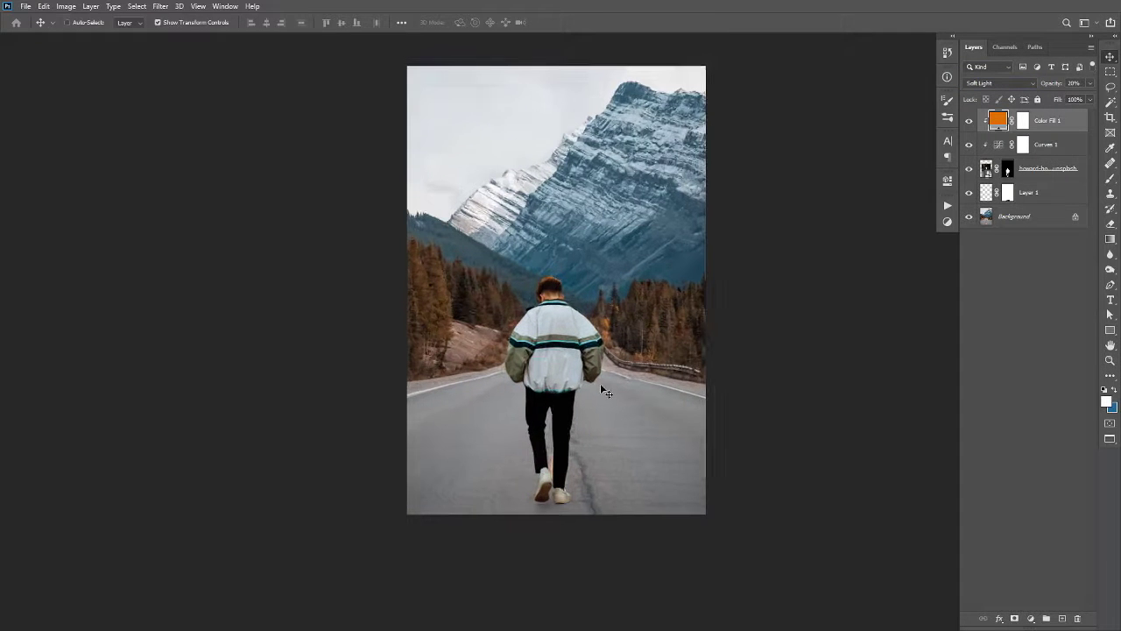
# - Compare the orange fill, hide the man, and add a new layer above the Background
pyautogui.click(973, 124)
pyautogui.click(972, 124)
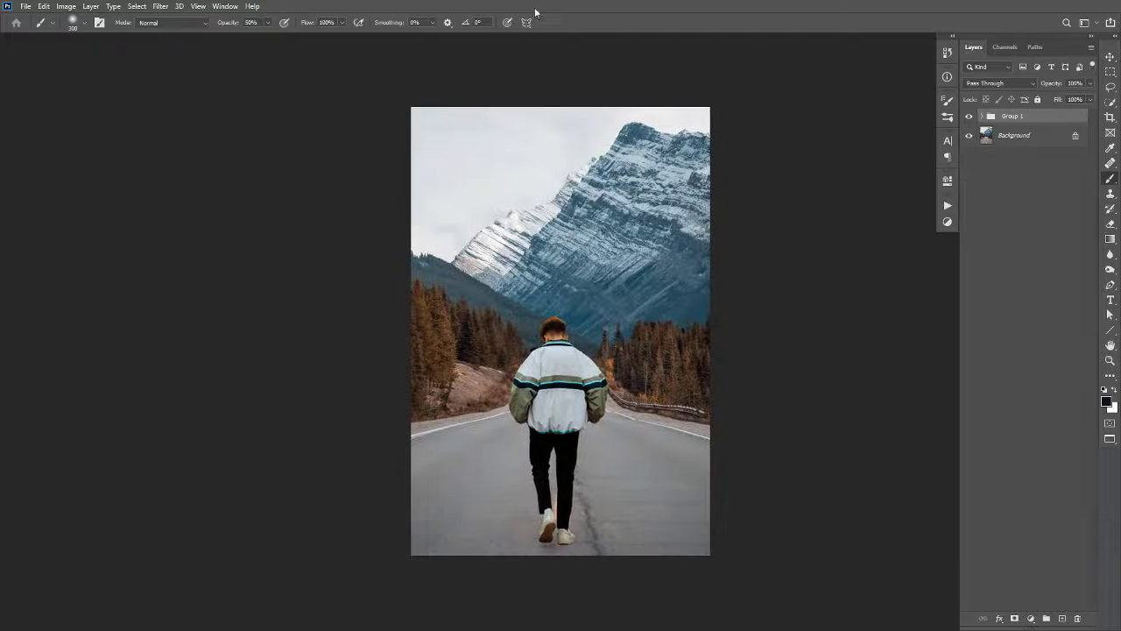
pyautogui.click(969, 116)
pyautogui.click(1014, 135)
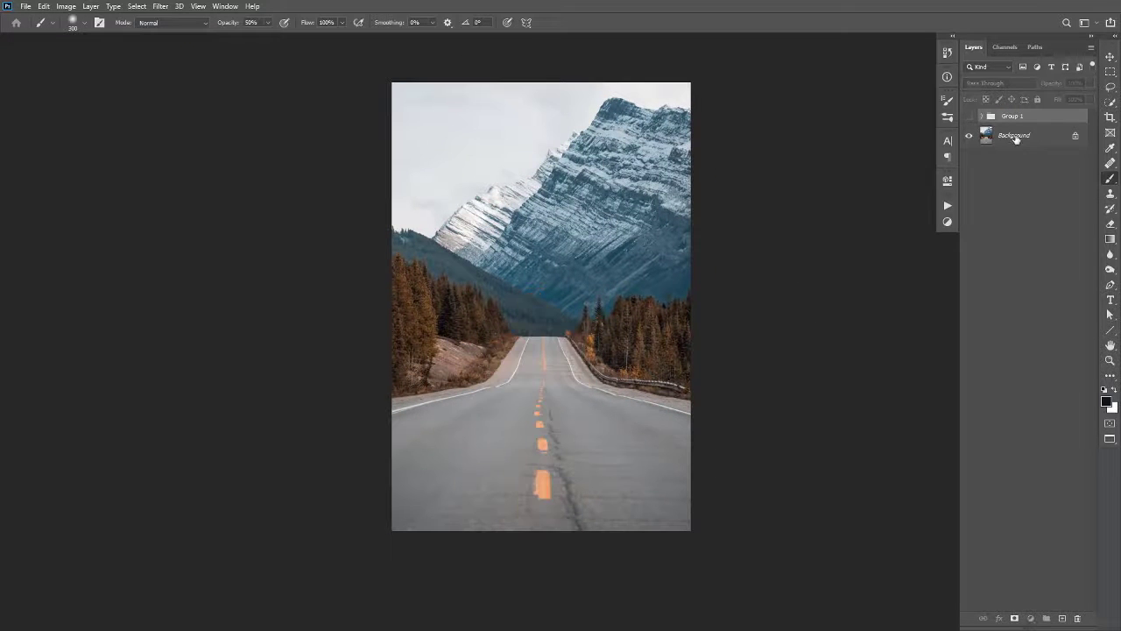
pyautogui.scroll(1, 580, 474)
pyautogui.moveTo(616, 445); pyautogui.dragTo(619, 406)
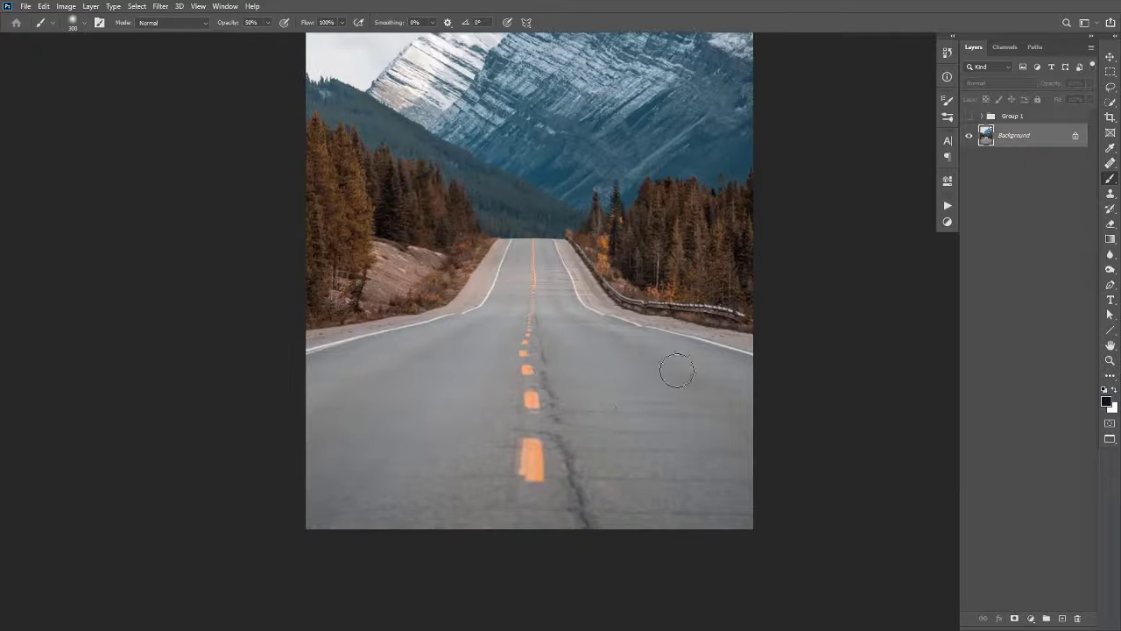
pyautogui.hotkey('ctrl', 'shift', 'alt', 'n')
# - Switch to the Healing Brush and set its size to 36
pyautogui.press('j')
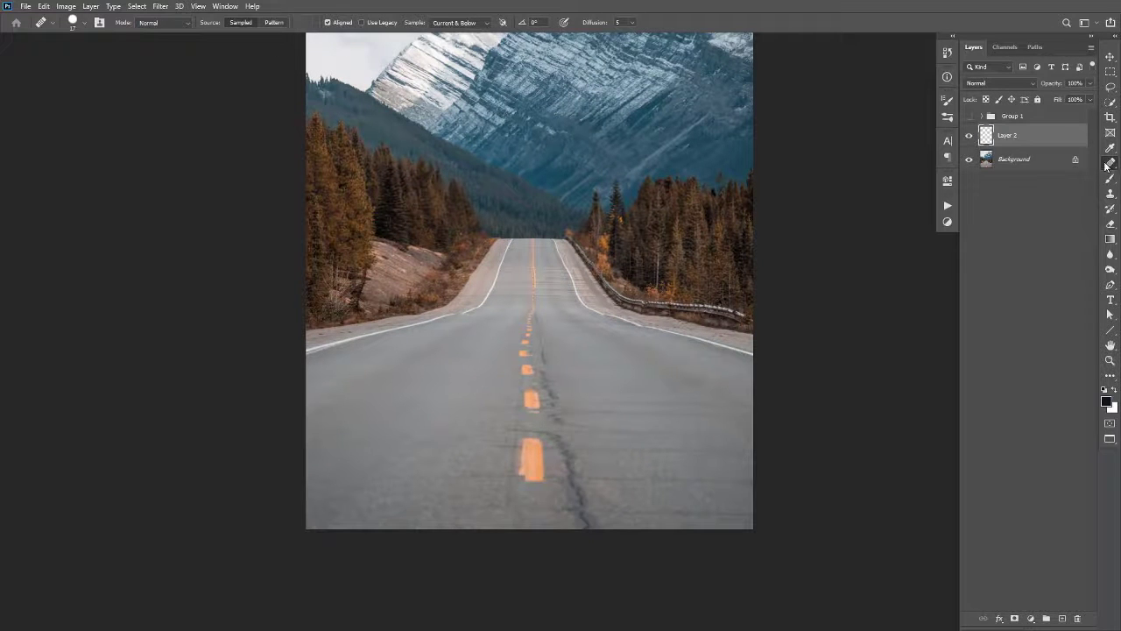
pyautogui.rightClick(509, 457)
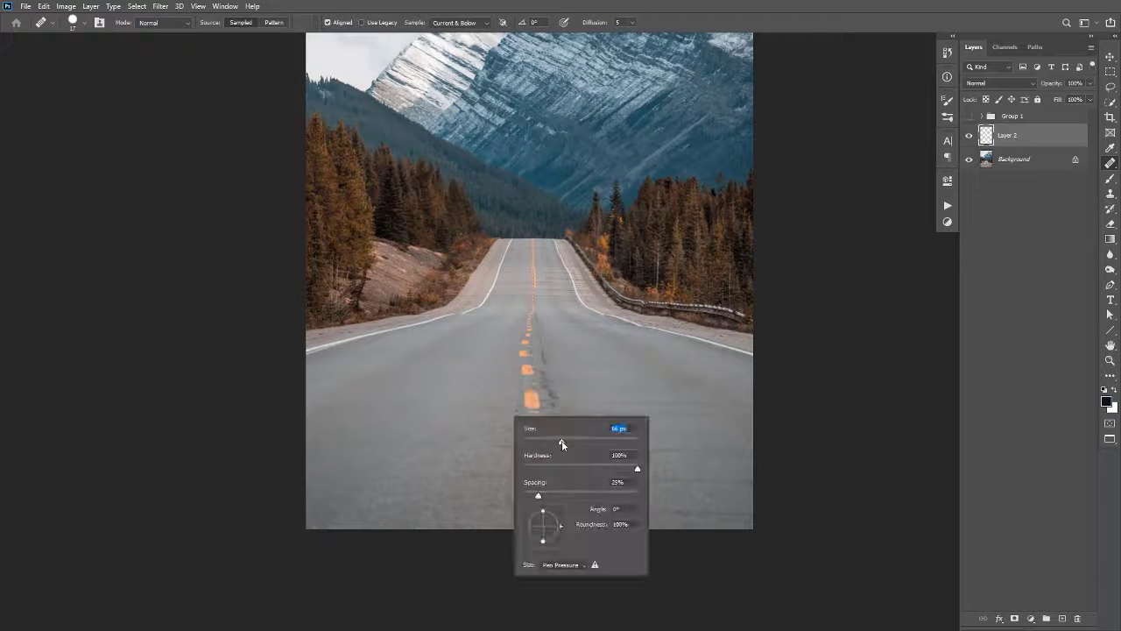
pyautogui.press('Return')
pyautogui.rightClick(520, 442)
pyautogui.press('Return')
# - Heal the orange lane dash and a dark crack using sampled clean asphalt
pyautogui.keyDown('alt'); pyautogui.click(468, 440); pyautogui.keyUp('alt')
pyautogui.moveTo(527, 440)
pyautogui.mouseDown()
pyautogui.moveTo(514, 470)
pyautogui.moveTo(540, 473)
pyautogui.moveTo(564, 456)
pyautogui.moveTo(582, 500)
pyautogui.mouseUp()
pyautogui.keyDown('alt'); pyautogui.click(450, 459); pyautogui.keyUp('alt')
pyautogui.keyDown('alt'); pyautogui.click(620, 471); pyautogui.keyUp('alt')
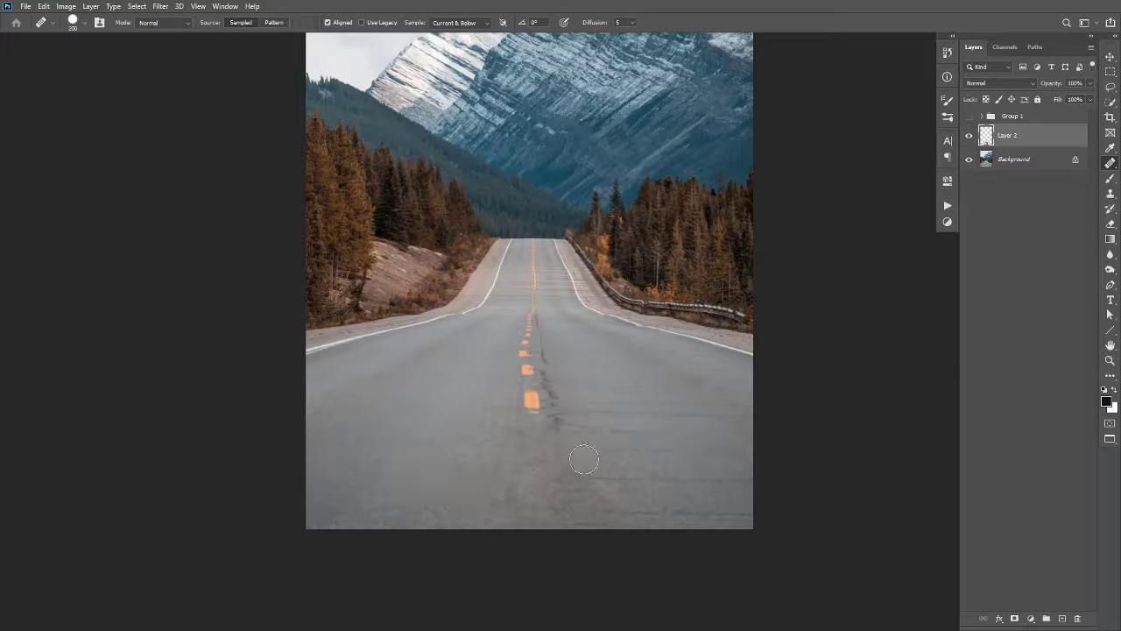
# - Enlarge the brush and heal the long crack along the centre line
pyautogui.rightClick(641, 367)
pyautogui.moveTo(538, 343); pyautogui.dragTo(557, 422)
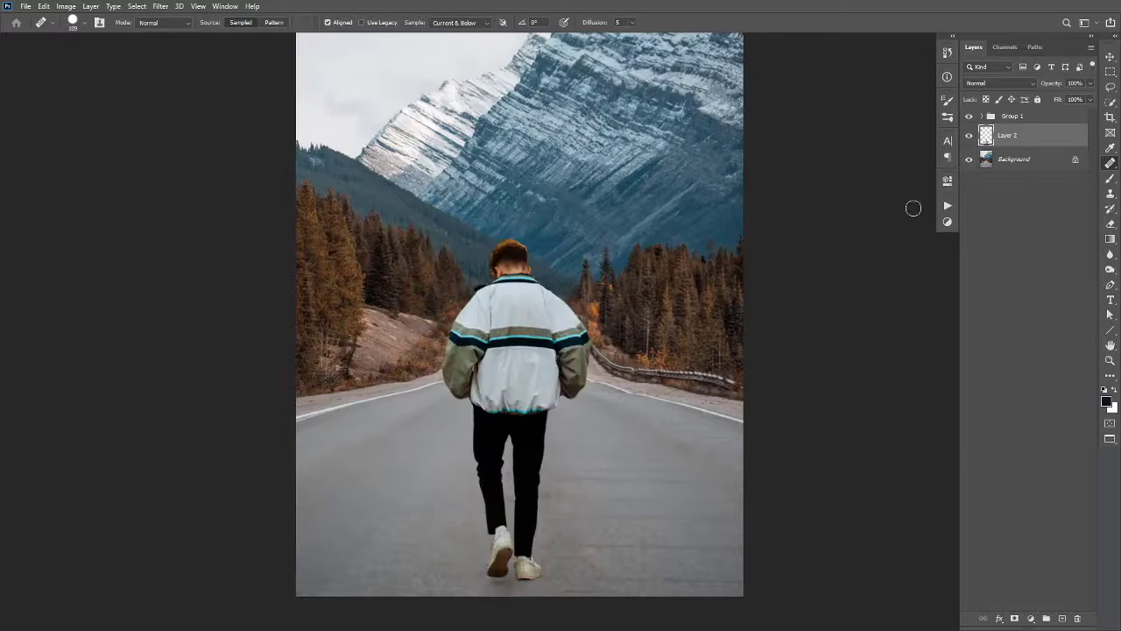
pyautogui.scroll(-2, 651, 336)
pyautogui.moveTo(626, 328); pyautogui.dragTo(621, 366)
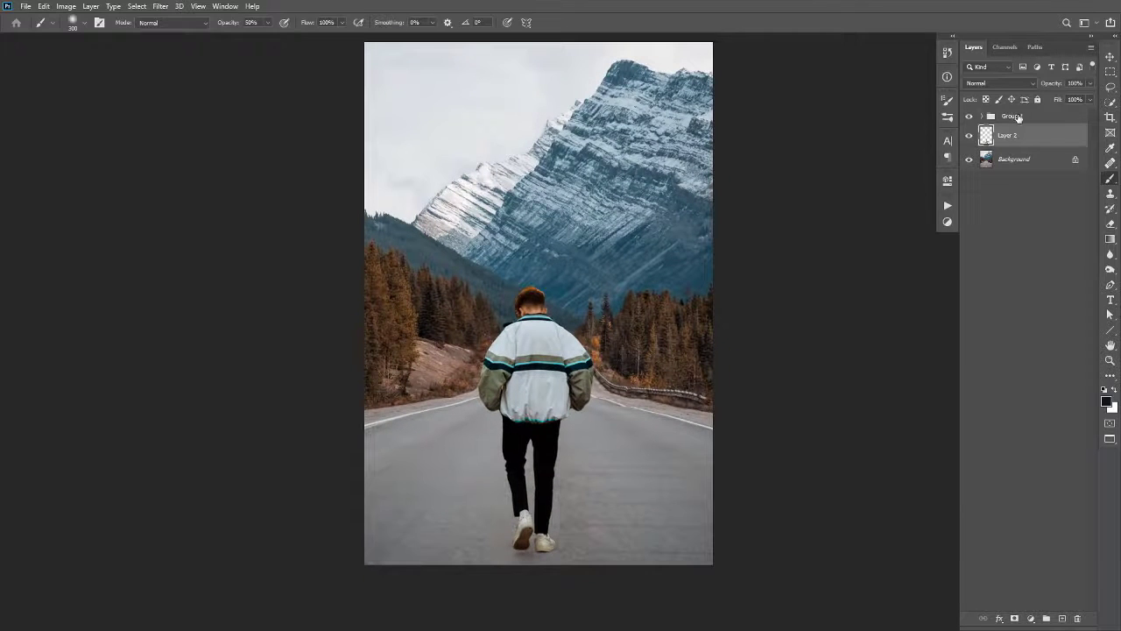
# - Add a Gradient Map adjustment above the man's group and select its dark stop
pyautogui.click(1018, 119)
pyautogui.click(1032, 619)
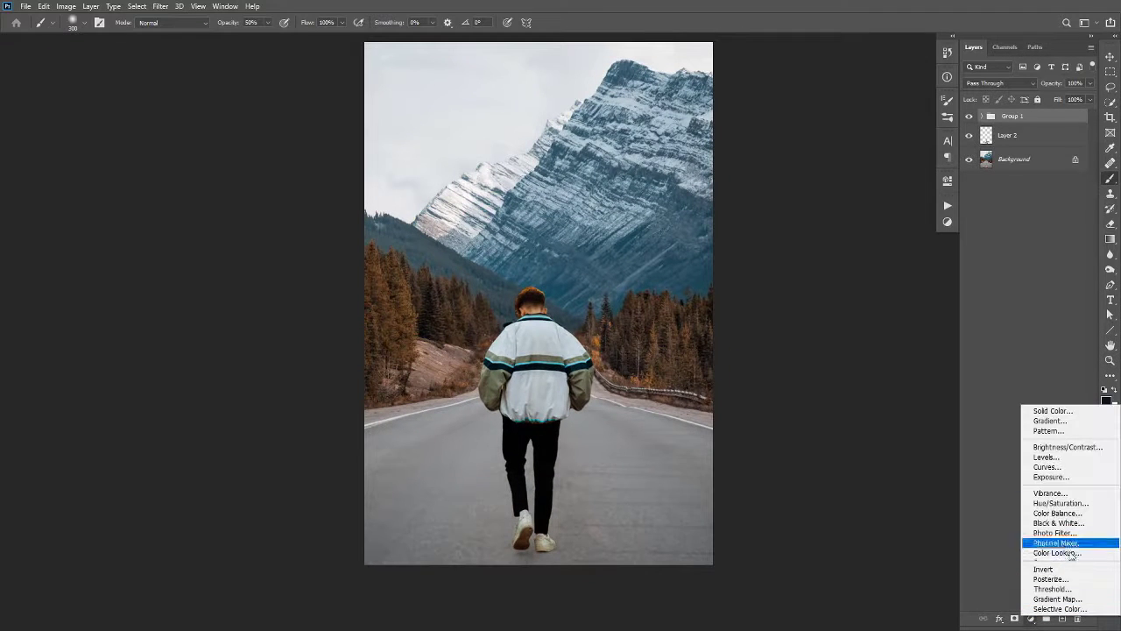
pyautogui.click(1058, 598)
pyautogui.click(835, 218)
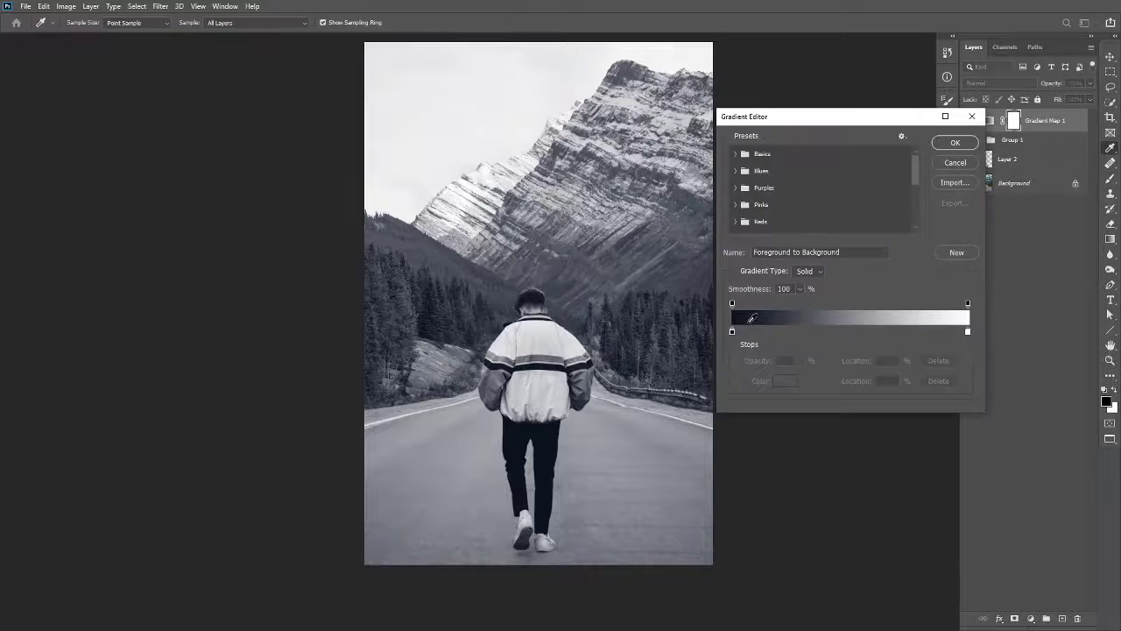
pyautogui.click(732, 331)
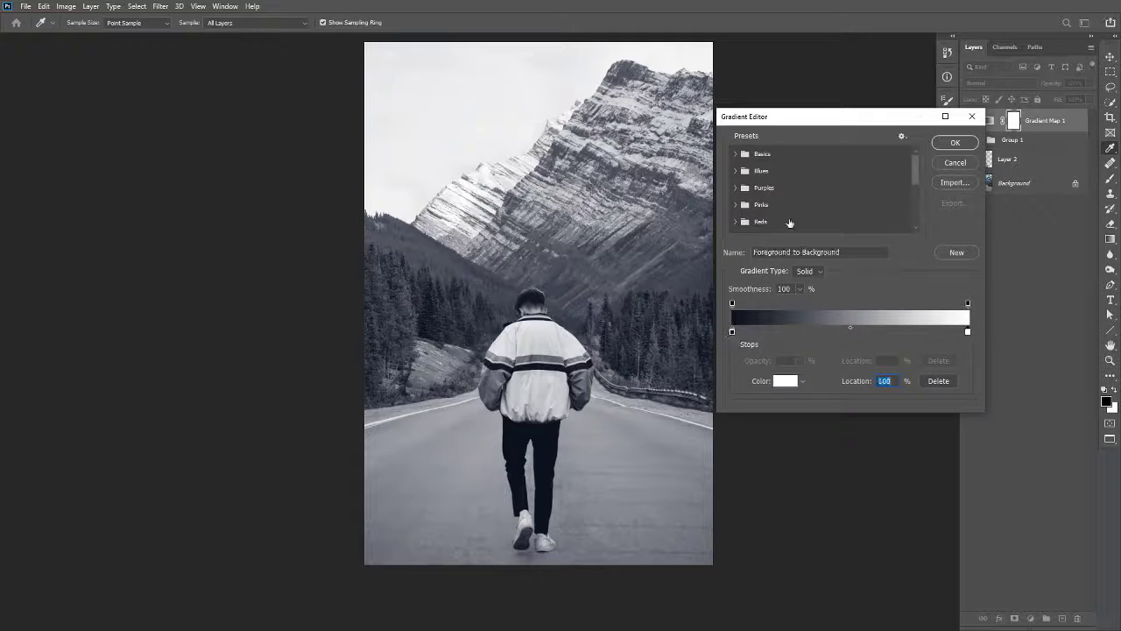
pyautogui.click(735, 170)
# - Set the gradient's left stop to dark brown and confirm the gradient
pyautogui.doubleClick(731, 331)
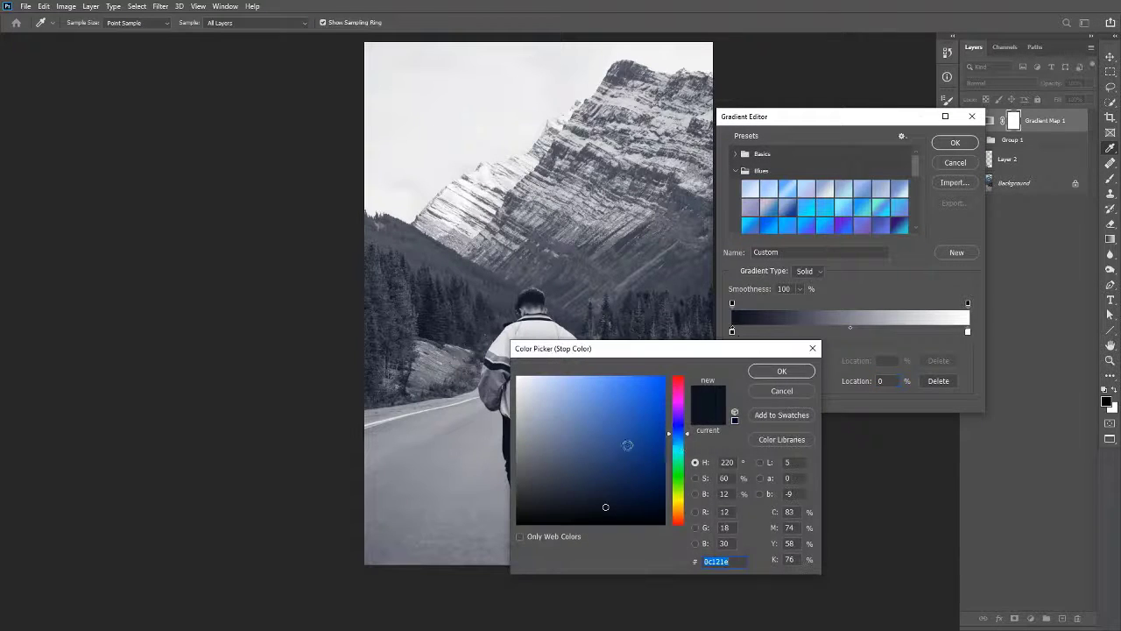
pyautogui.moveTo(686, 433); pyautogui.dragTo(680, 511)
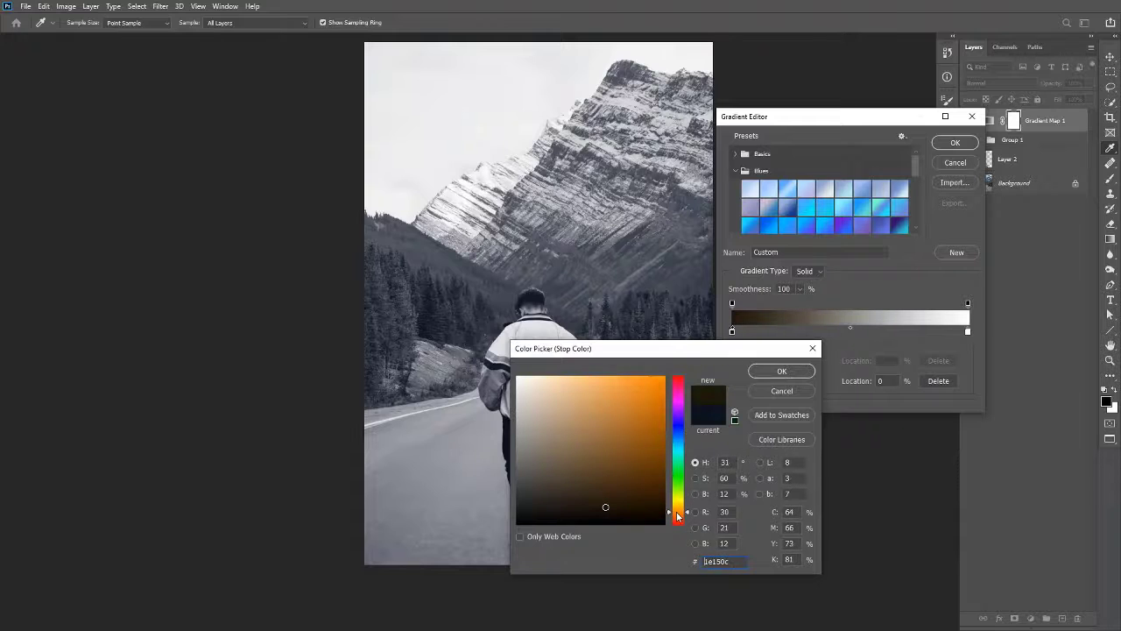
pyautogui.click(653, 465)
pyautogui.click(652, 482)
pyautogui.click(799, 372)
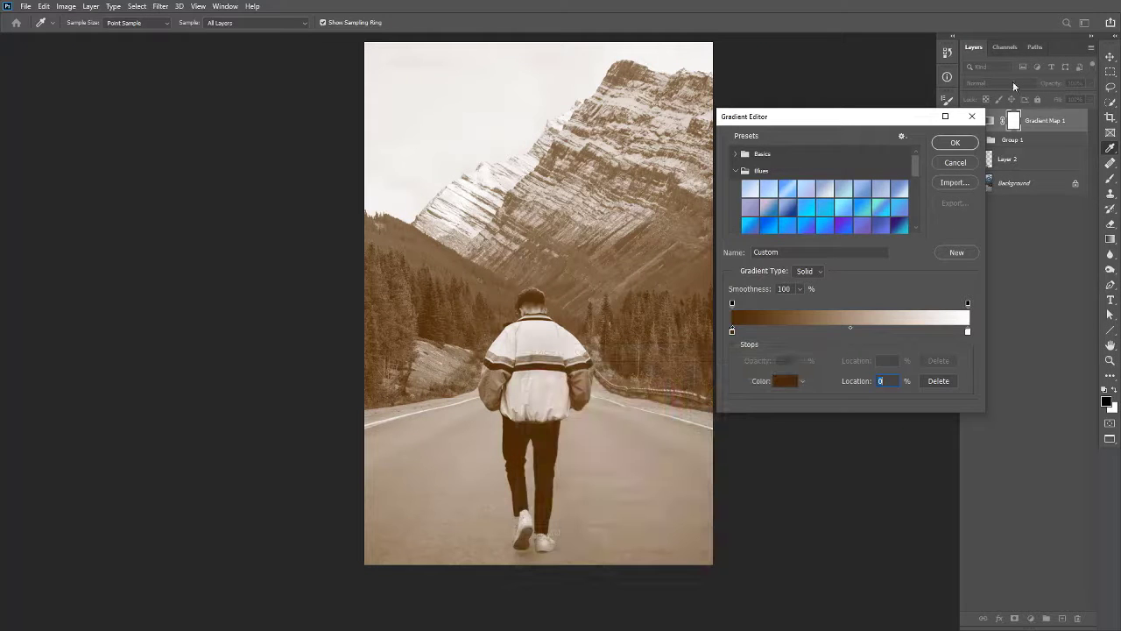
pyautogui.click(955, 143)
# - Blend the gradient map in Soft Light at 50% opacity
pyautogui.click(998, 82)
pyautogui.click(974, 225)
pyautogui.click(999, 82)
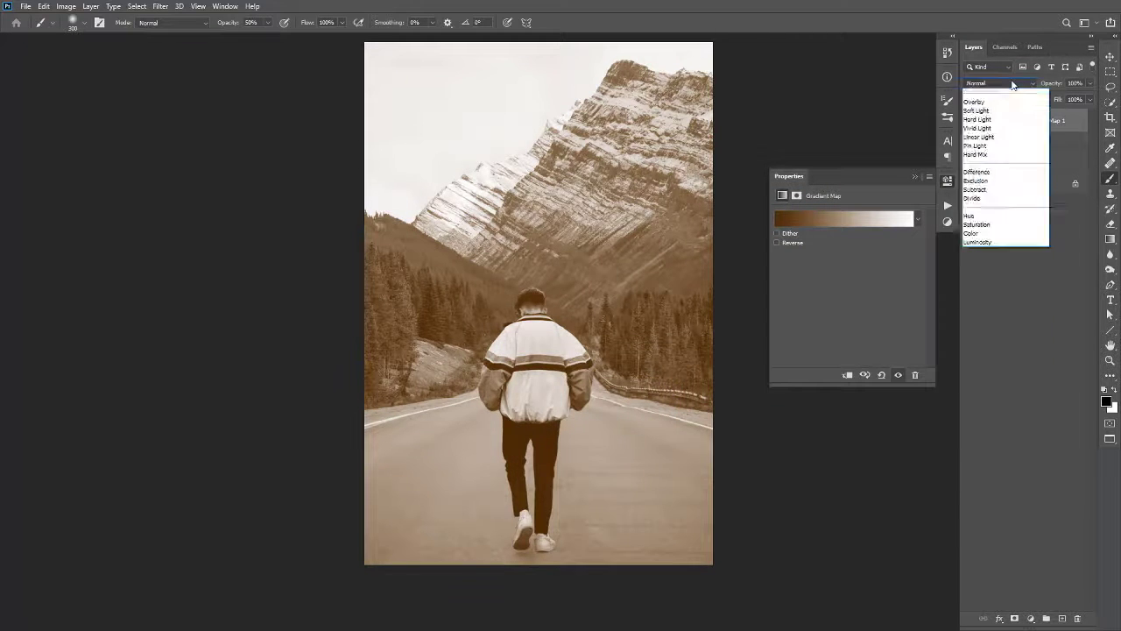
pyautogui.click(990, 233)
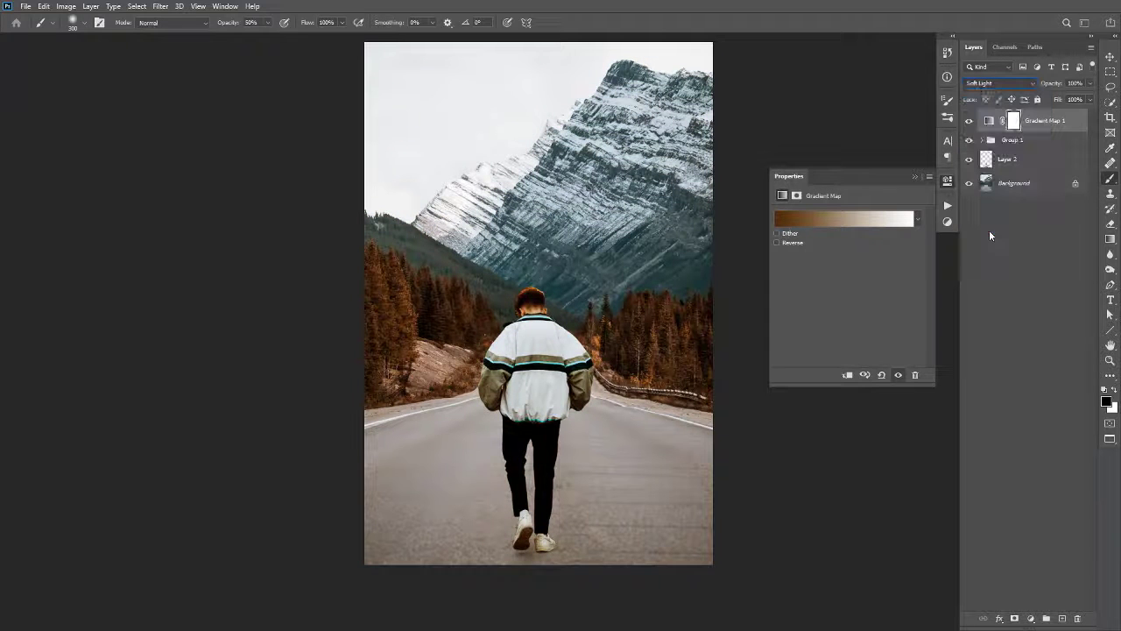
pyautogui.click(947, 181)
pyautogui.press('v')
pyautogui.press('5')
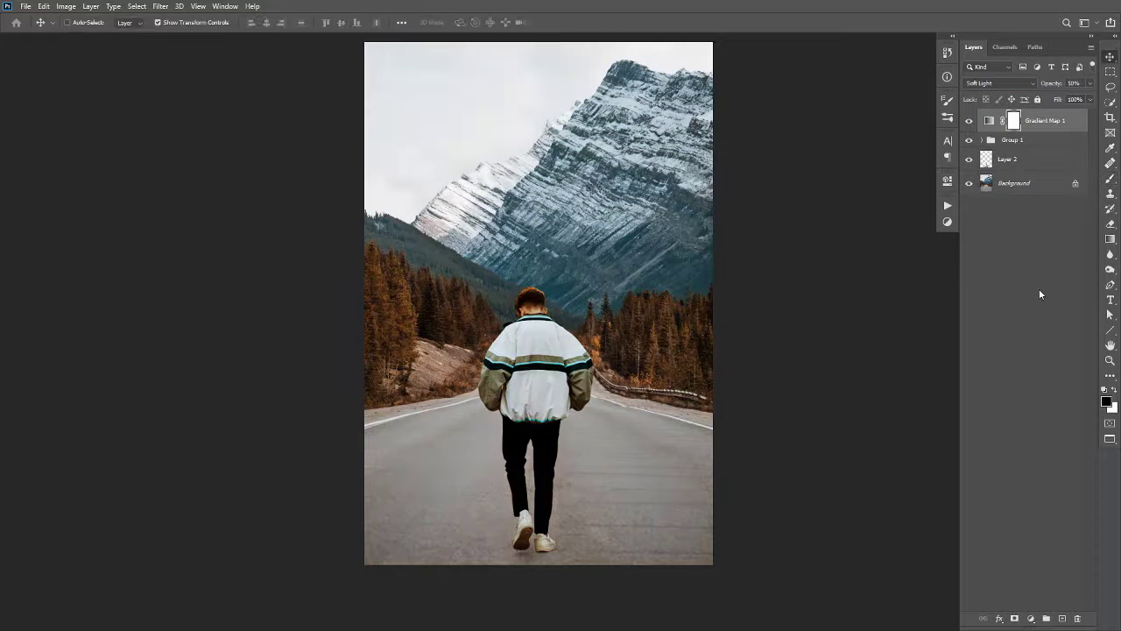
# - Toggle the gradient map's visibility to compare the image with and without the grade
pyautogui.click(969, 120)
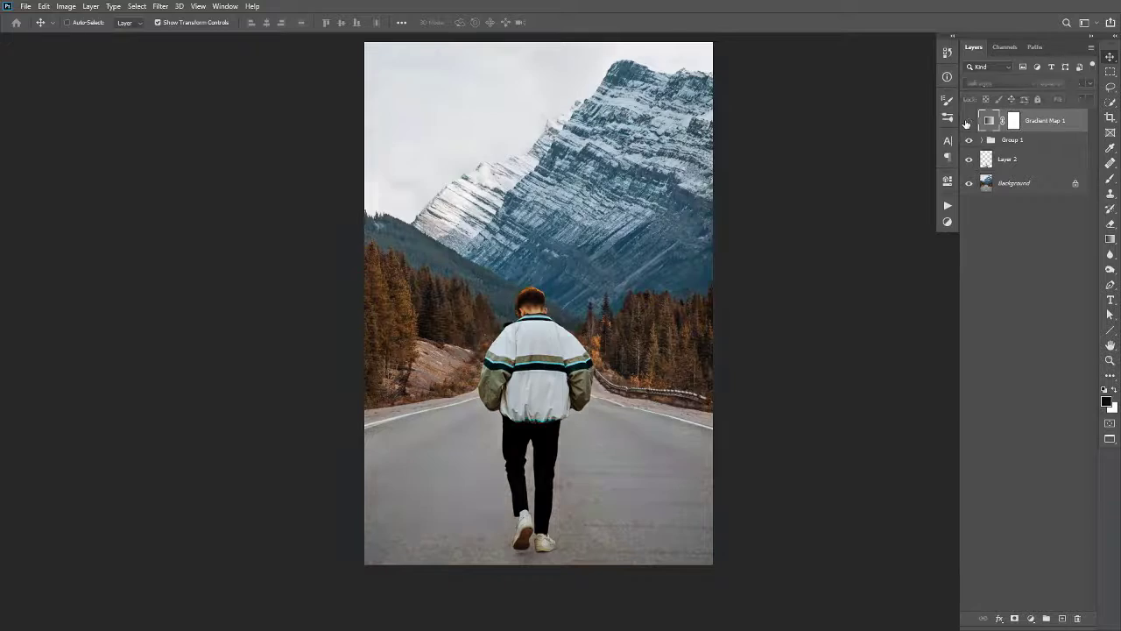
pyautogui.click(969, 120)
pyautogui.click(969, 120)
pyautogui.click(969, 120)
pyautogui.click(969, 120)
pyautogui.click(969, 120)
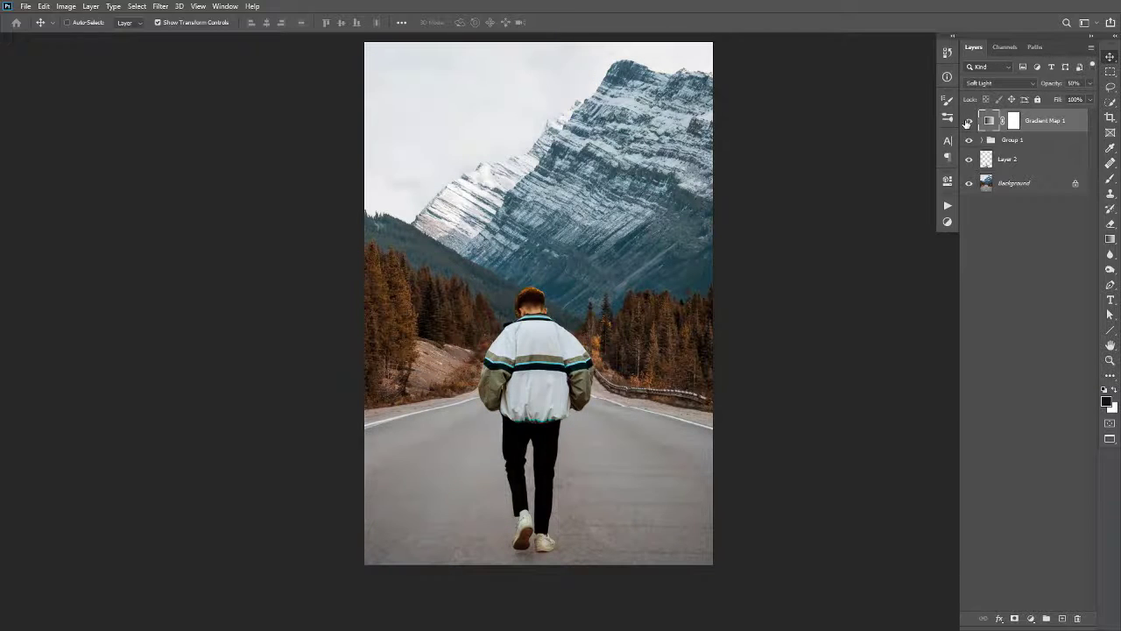
# - Stamp all visible layers into a new merged top layer
pyautogui.moveTo(519, 309); pyautogui.dragTo(530, 313)
pyautogui.keyDown('shift'); pyautogui.click(1017, 182); pyautogui.keyUp('shift')
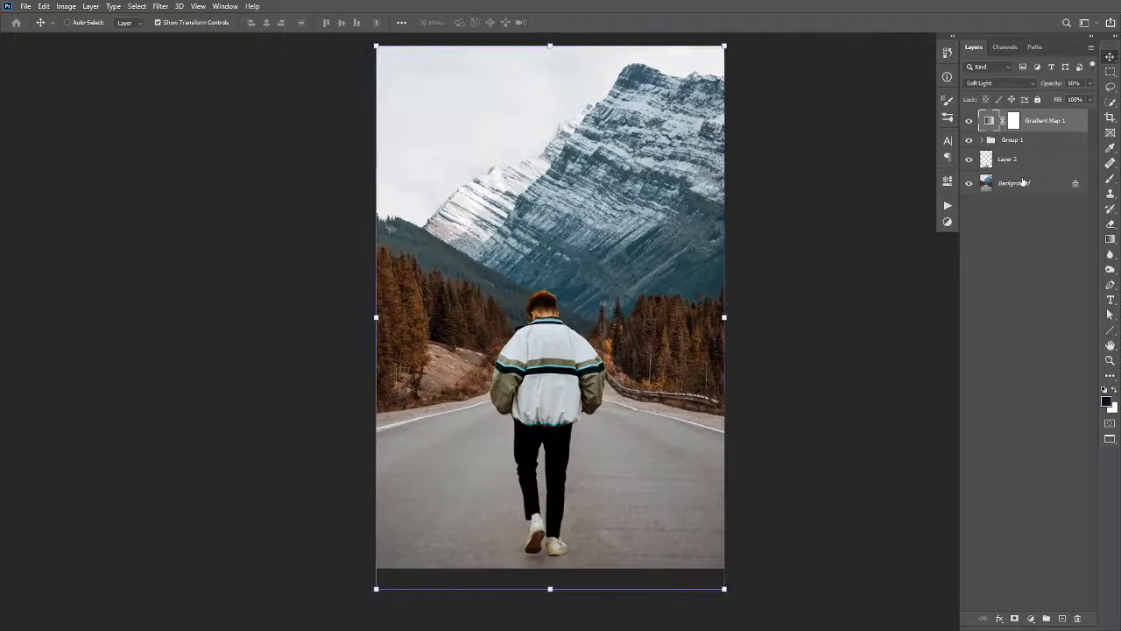
pyautogui.click(1043, 120)
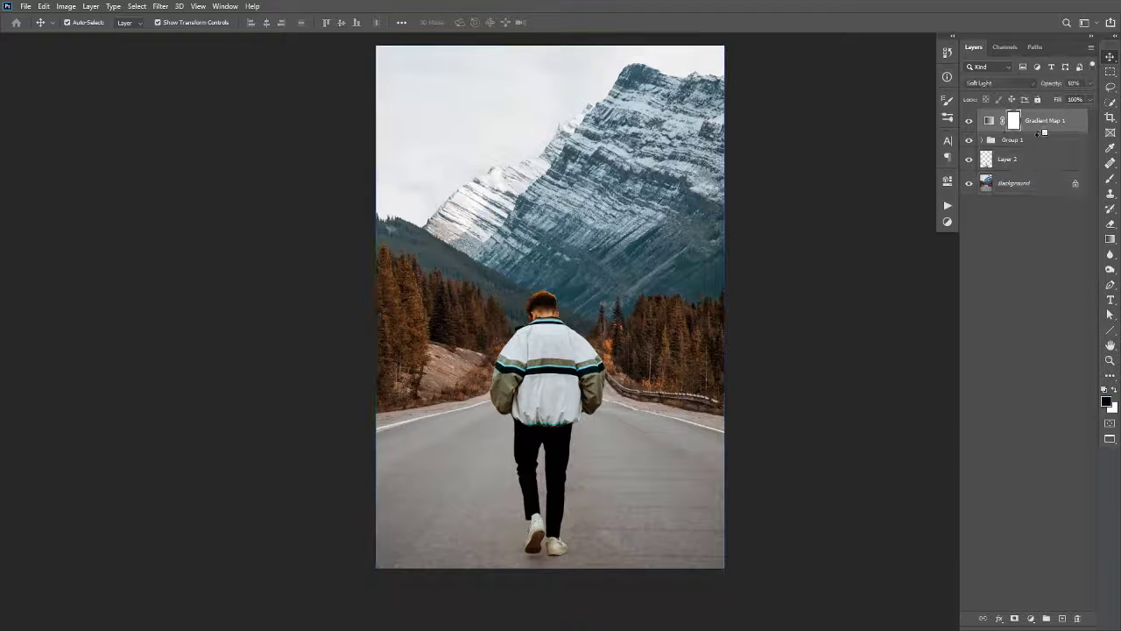
pyautogui.hotkey('ctrl', 'alt', 'shift', 'e')
# - Apply a Lens Correction custom vignette of -33 to darken the edges
pyautogui.click(1032, 619)
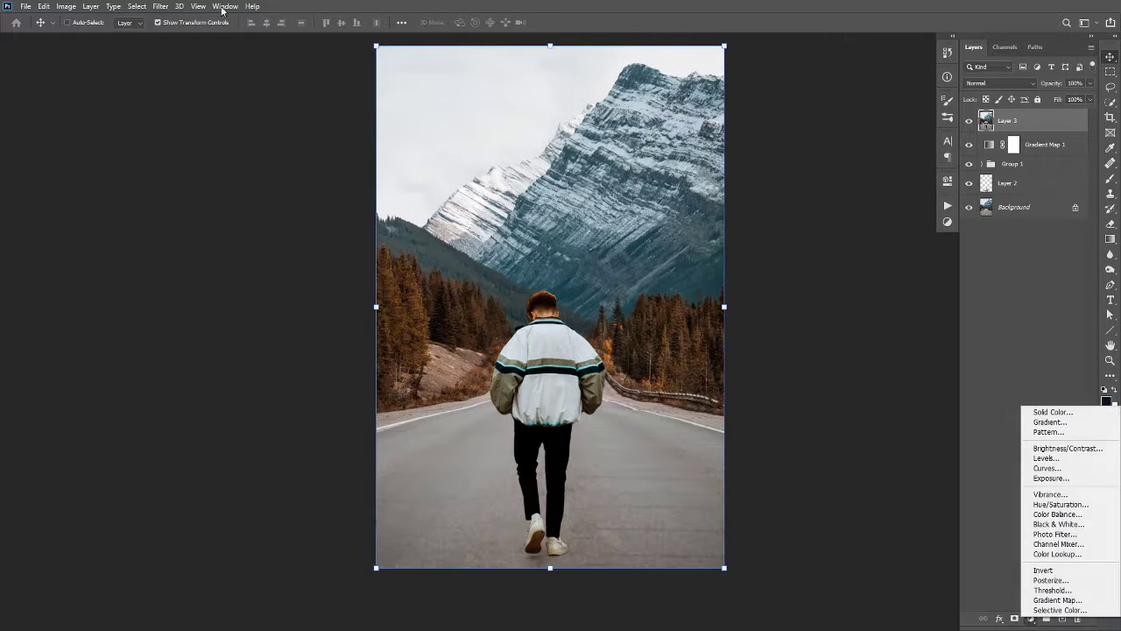
pyautogui.click(167, 7)
pyautogui.click(166, 7)
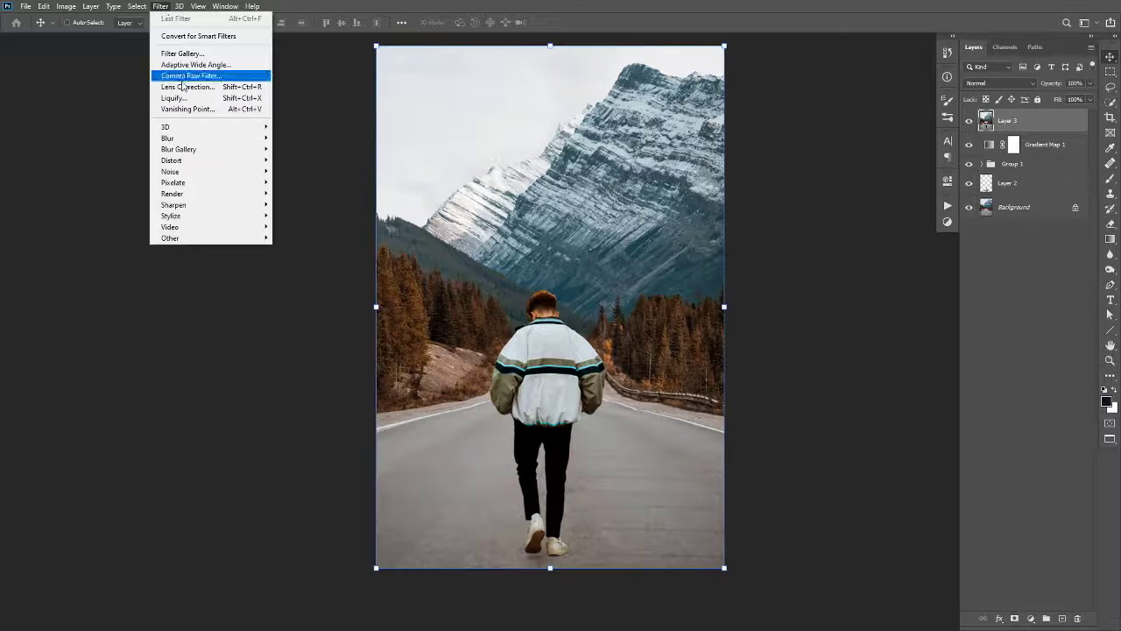
pyautogui.click(231, 87)
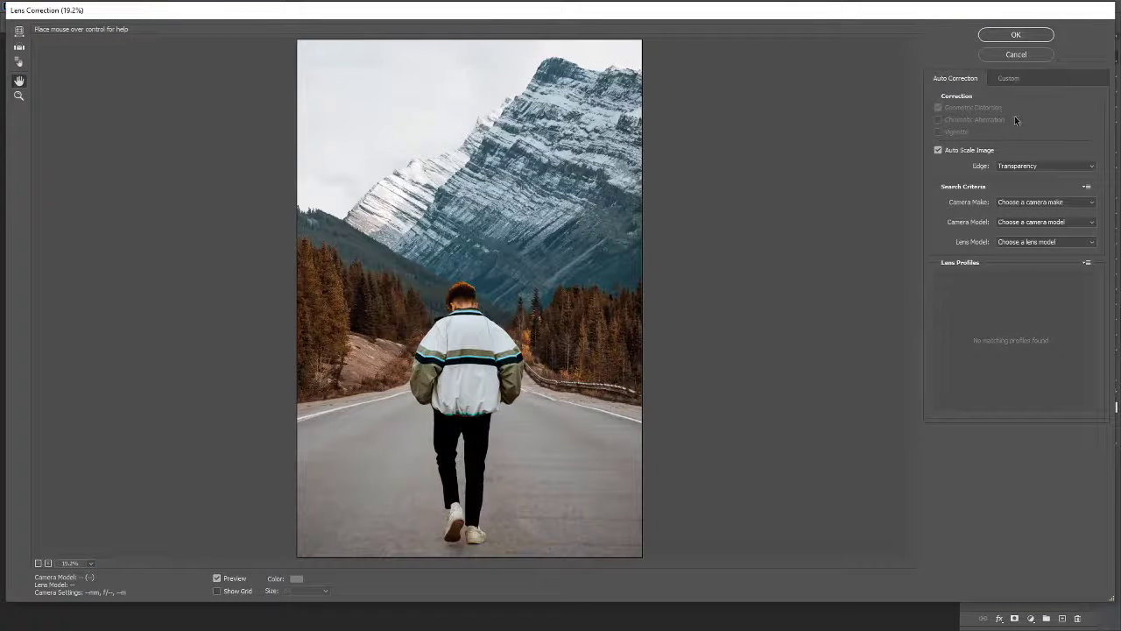
pyautogui.click(1008, 79)
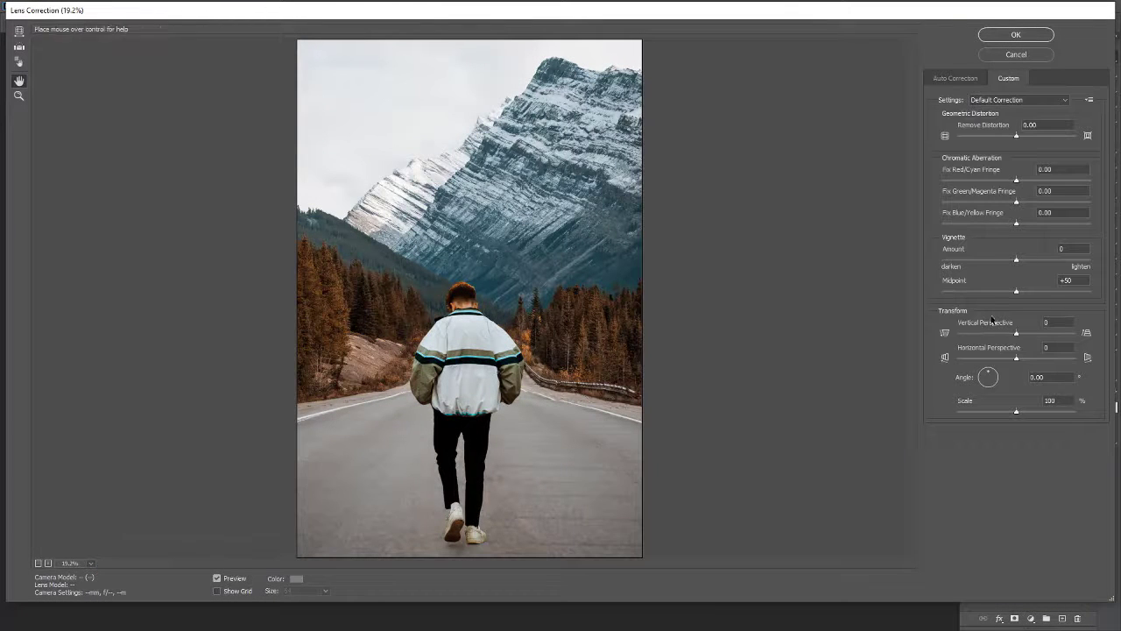
pyautogui.moveTo(1016, 263); pyautogui.dragTo(990, 263)
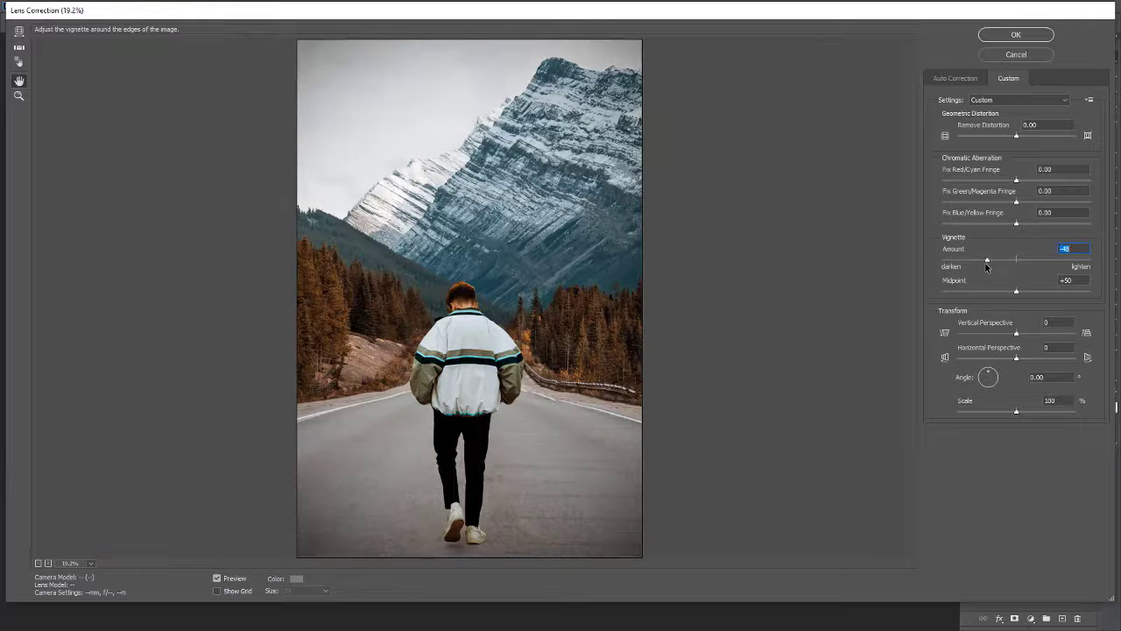
pyautogui.write('-33')
pyautogui.press('Return')
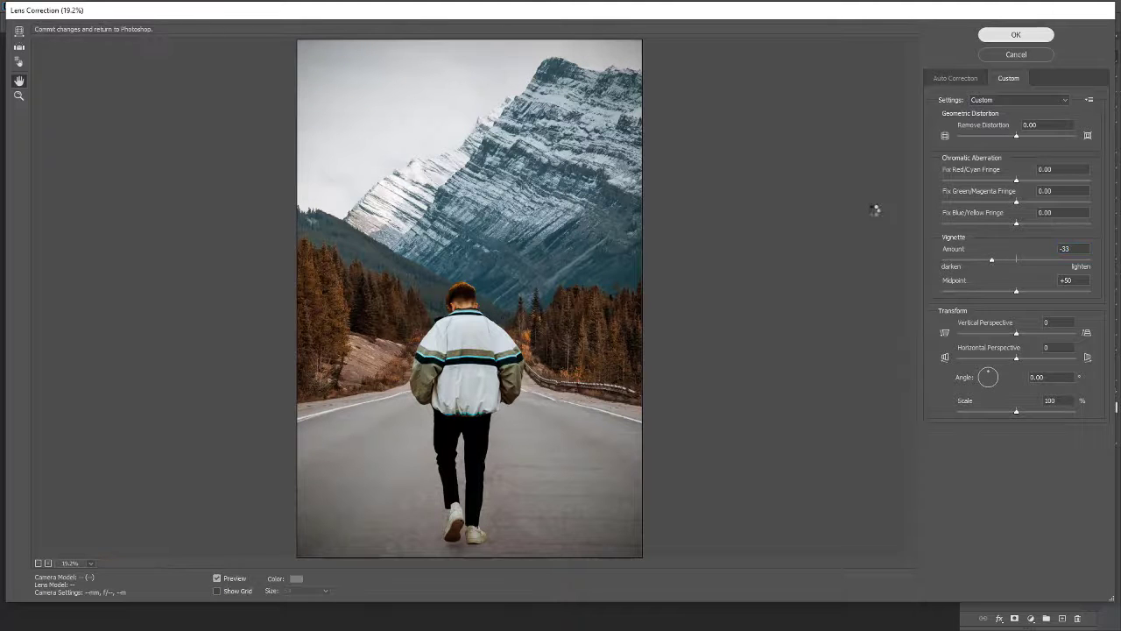